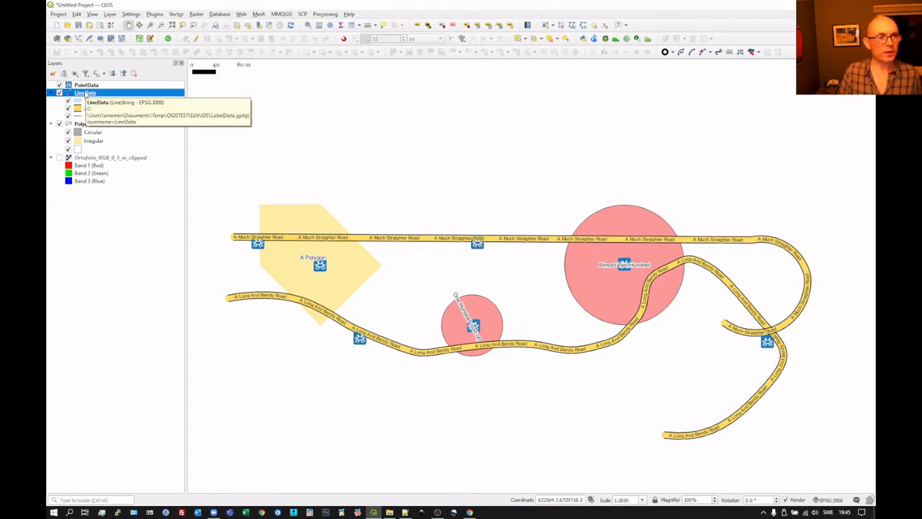
# Step: Open the LineData layer's label properties and review its text buffer and curved placement settings
pyautogui.doubleClick(85, 94)
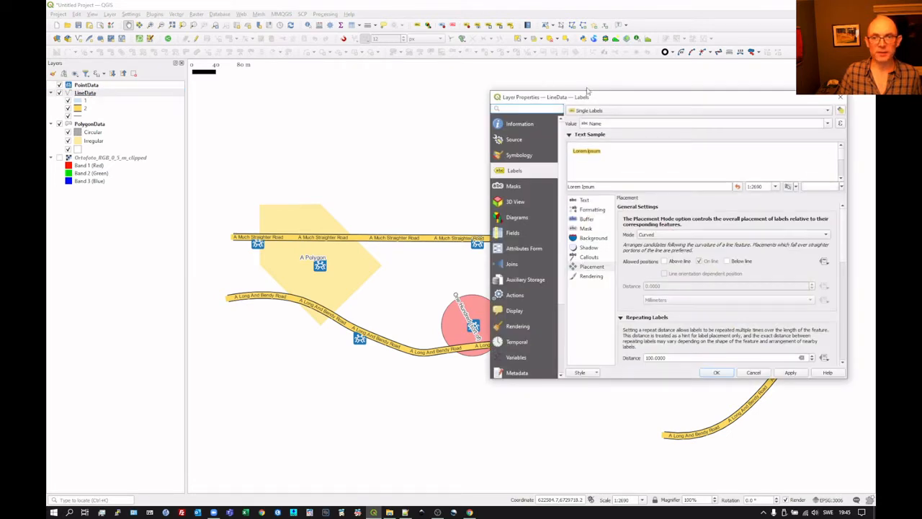
pyautogui.moveTo(607, 105); pyautogui.dragTo(641, 88)
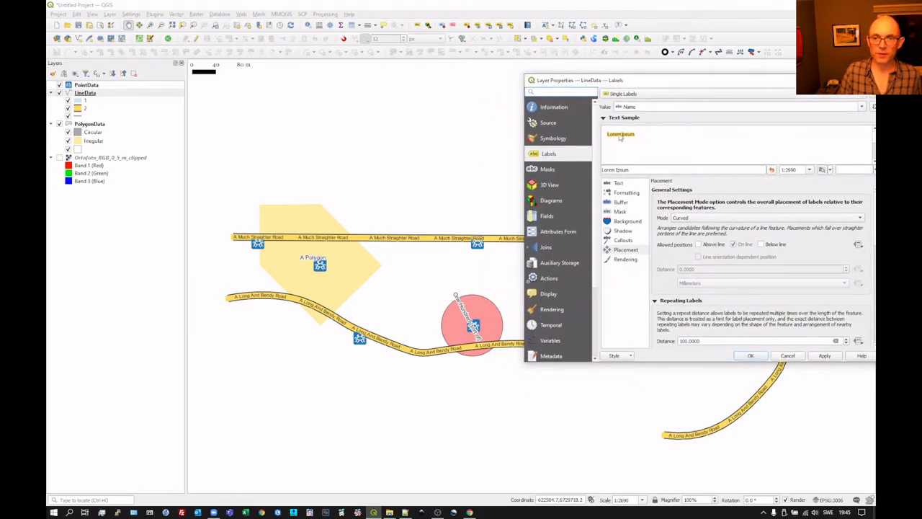
pyautogui.click(623, 203)
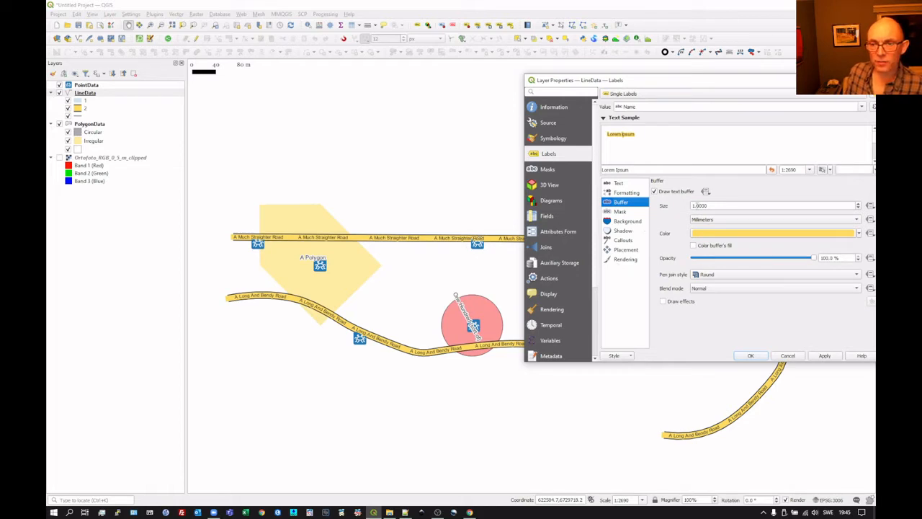
pyautogui.click(637, 250)
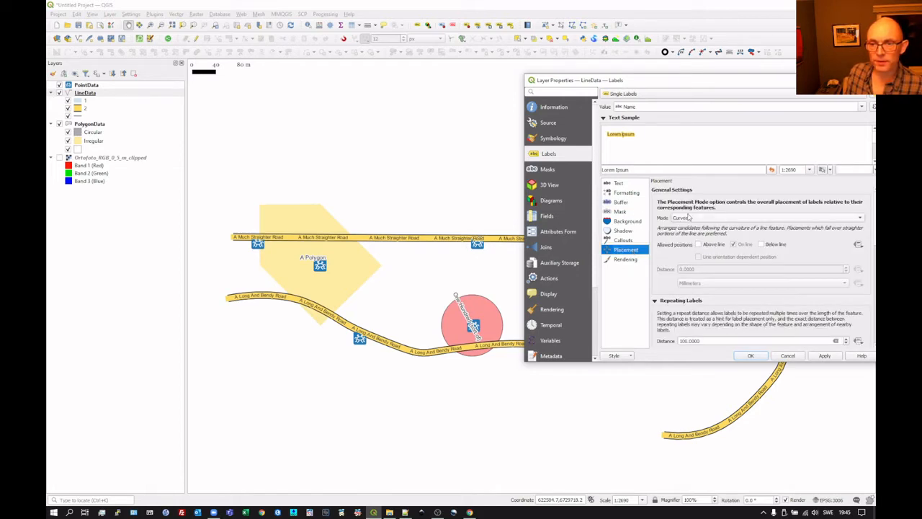
pyautogui.moveTo(666, 85); pyautogui.dragTo(289, 213)
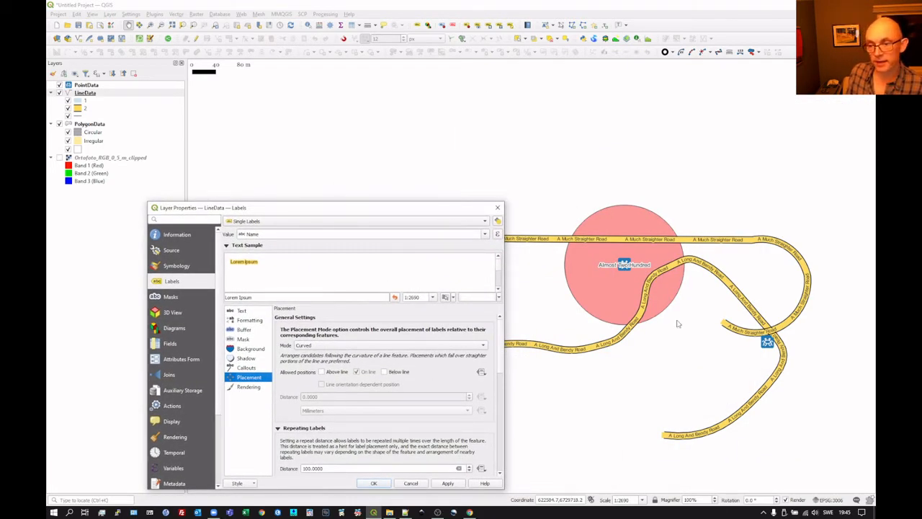
pyautogui.moveTo(382, 211); pyautogui.dragTo(776, 91)
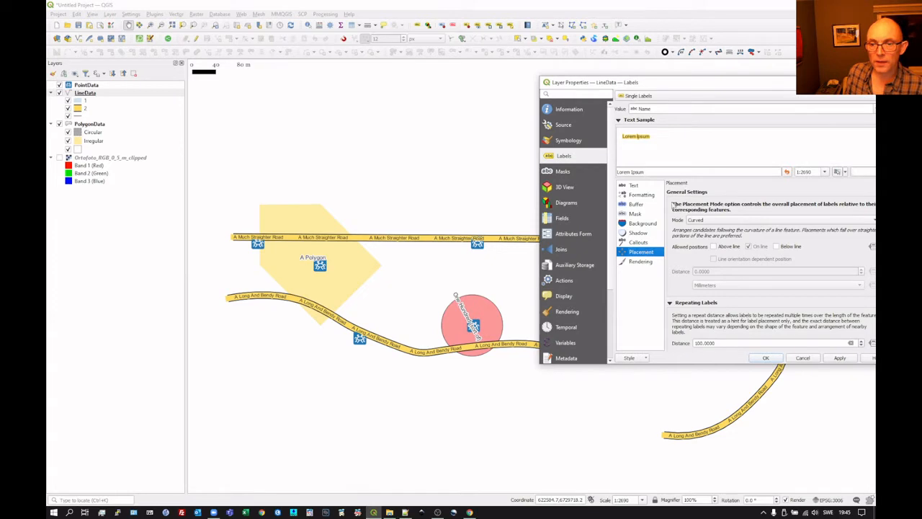
pyautogui.moveTo(673, 82); pyautogui.dragTo(610, 68)
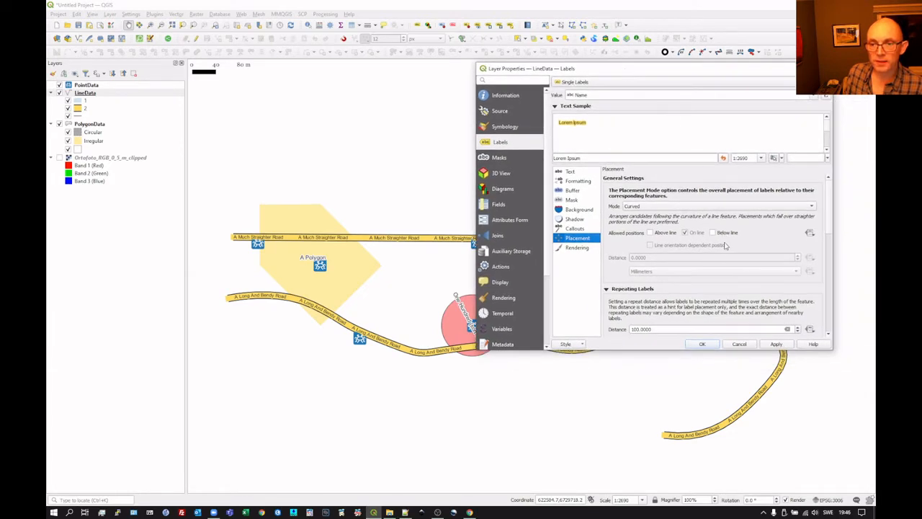
# Step: Set the repeating label distance for LineData to 150 map units and apply it
pyautogui.scroll(-4, 725, 246)
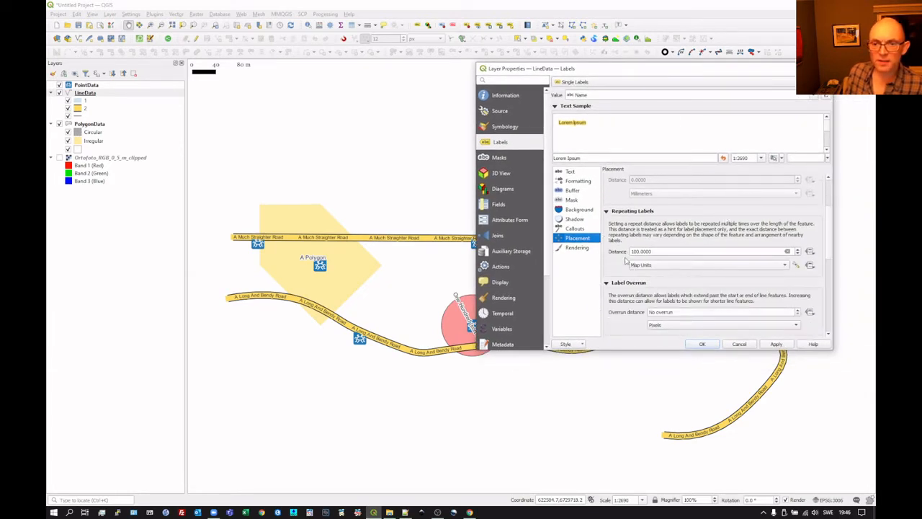
pyautogui.doubleClick(657, 251)
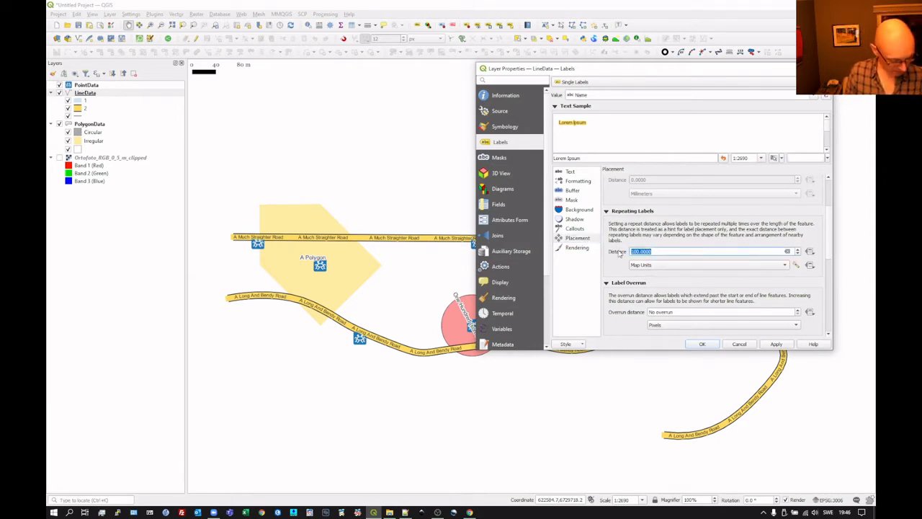
pyautogui.write('150')
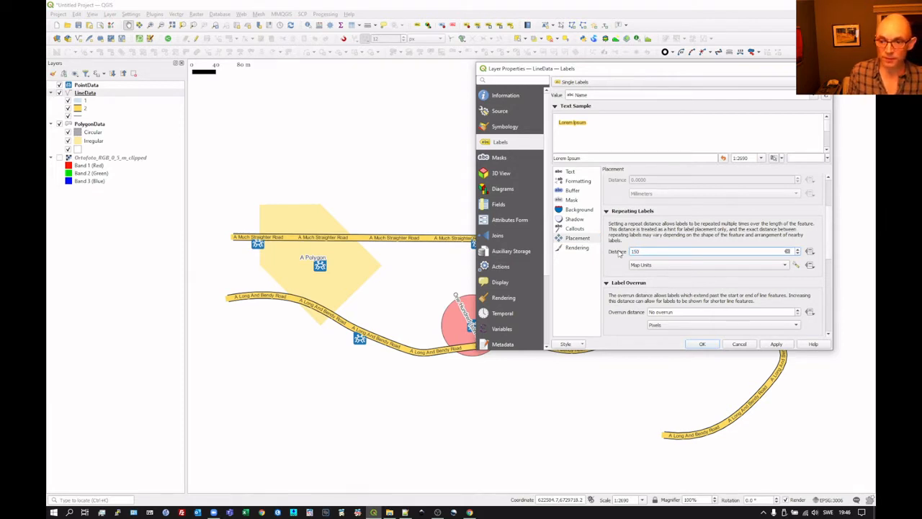
pyautogui.click(777, 344)
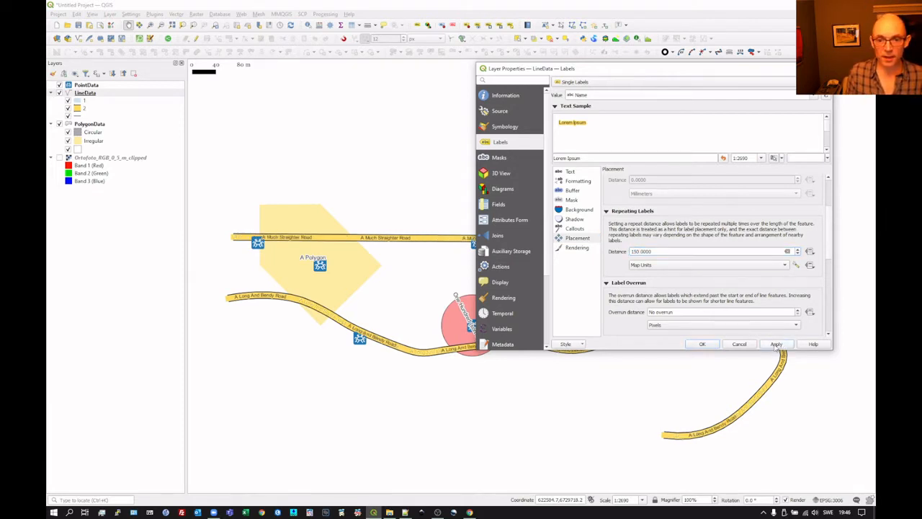
# Step: Set the LineData repeating label distance to 200 map units, apply it and close the layer properties
pyautogui.moveTo(656, 75); pyautogui.dragTo(655, 94)
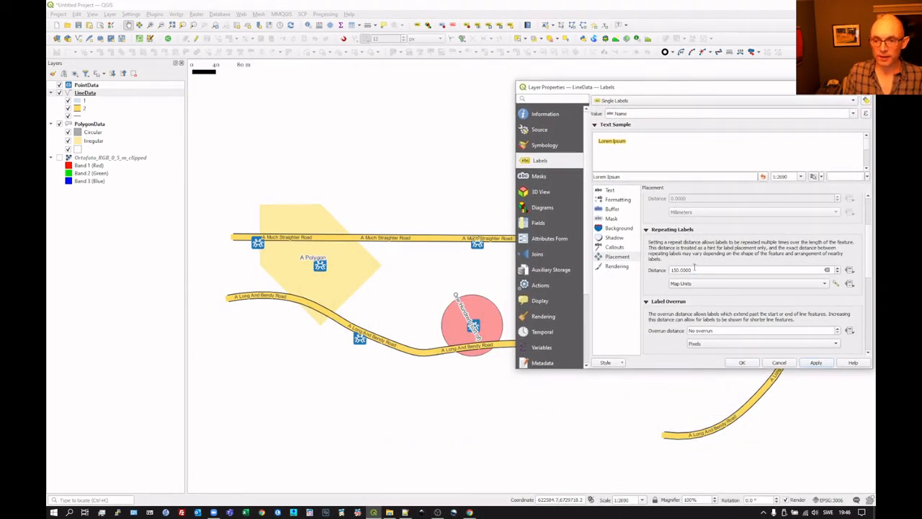
pyautogui.click(694, 268)
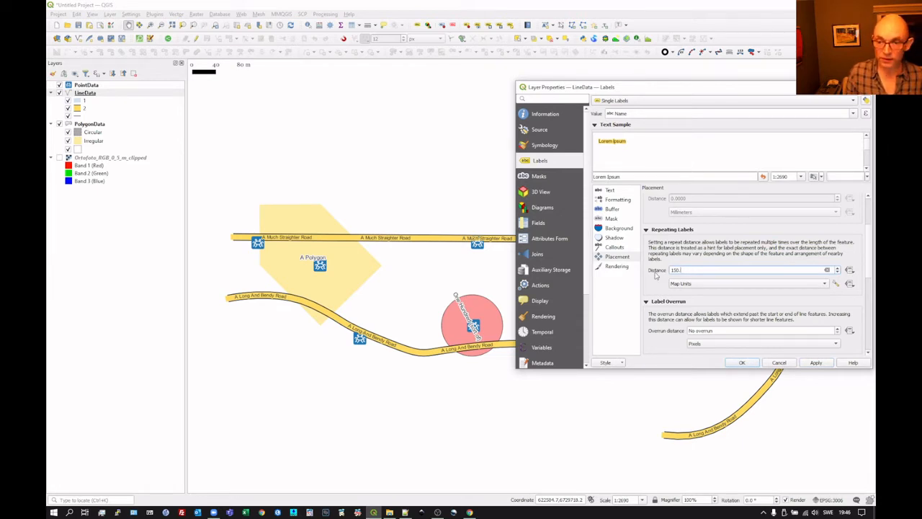
pyautogui.press('BackSpace')
pyautogui.press('BackSpace')
pyautogui.press('BackSpace')
pyautogui.press('BackSpace')
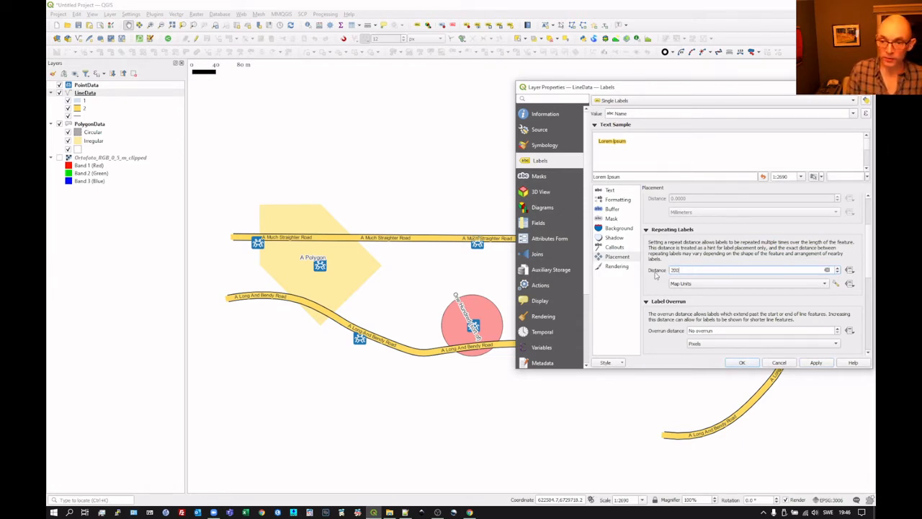
pyautogui.click(816, 363)
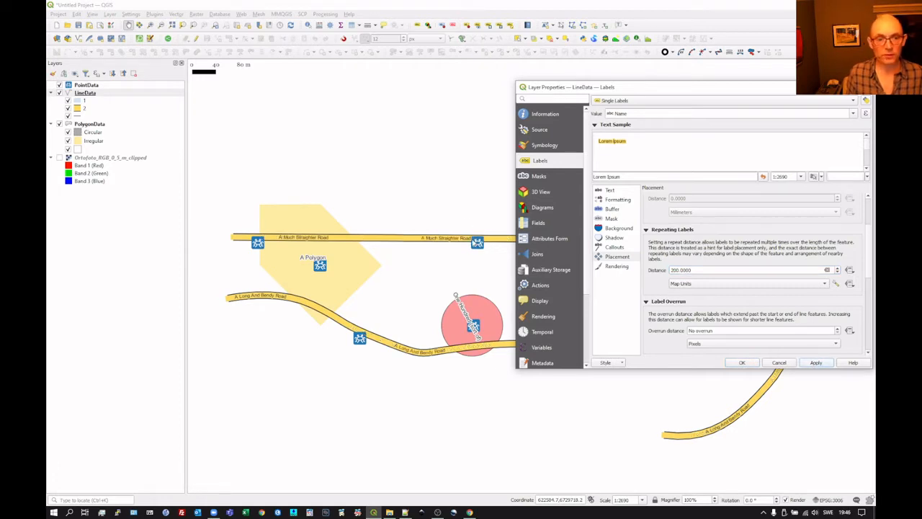
pyautogui.click(741, 362)
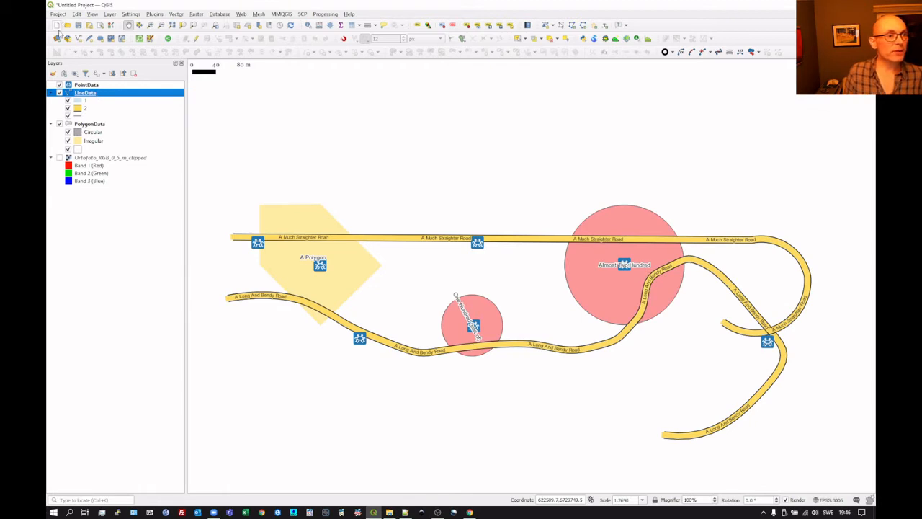
# Step: Open the Demo print layout, inspect the item properties of Map 1, and close the layout
pyautogui.click(59, 15)
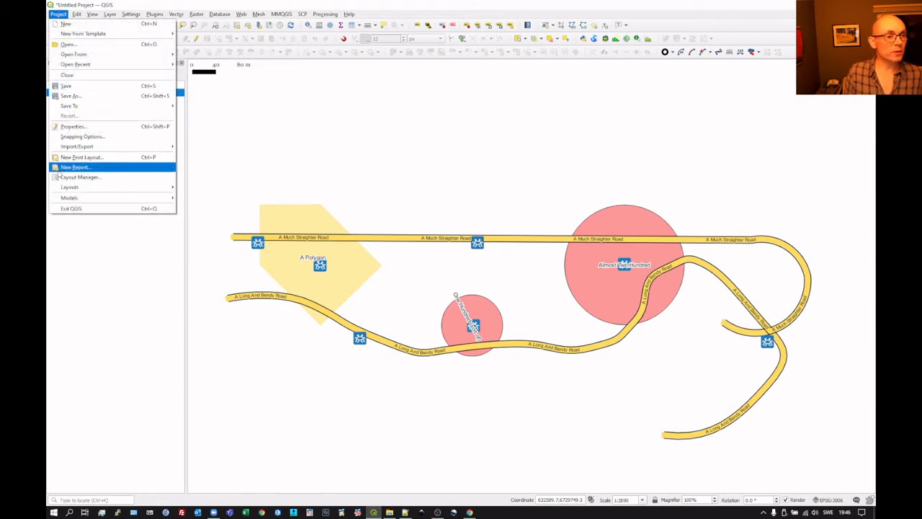
pyautogui.moveTo(93, 186)
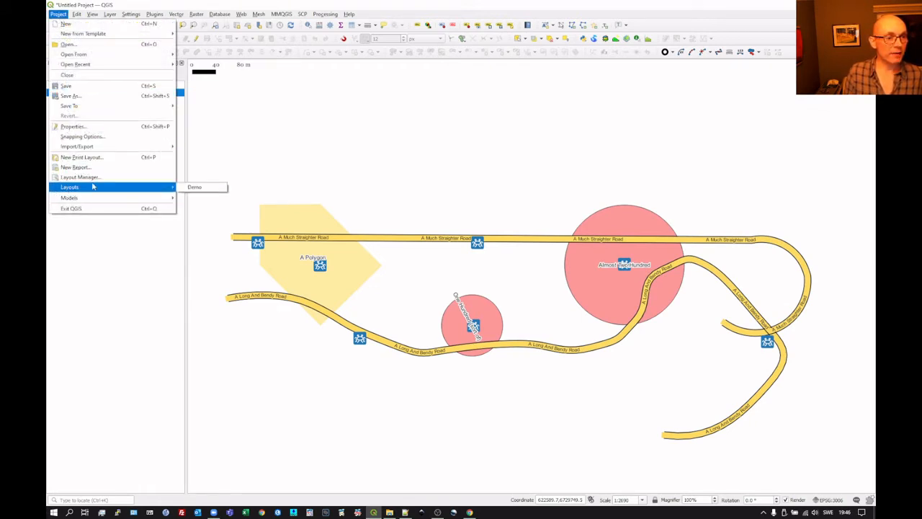
pyautogui.click(195, 187)
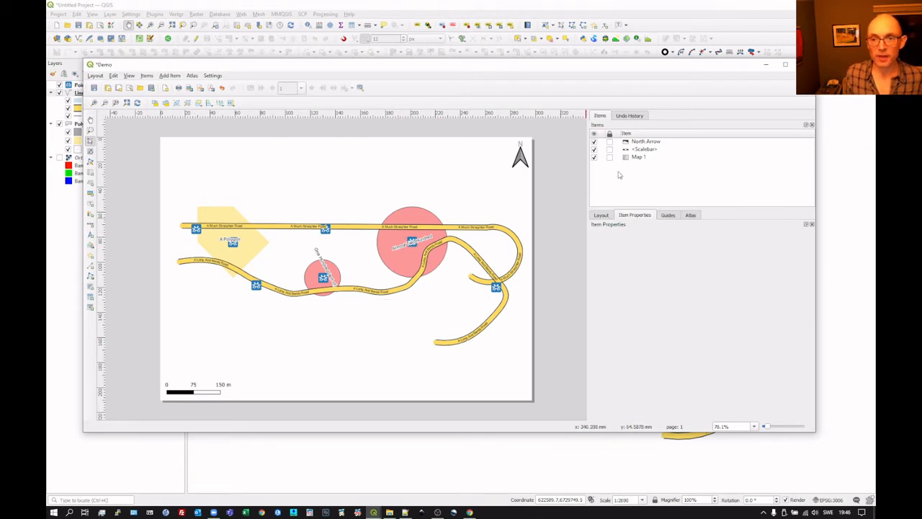
pyautogui.click(639, 157)
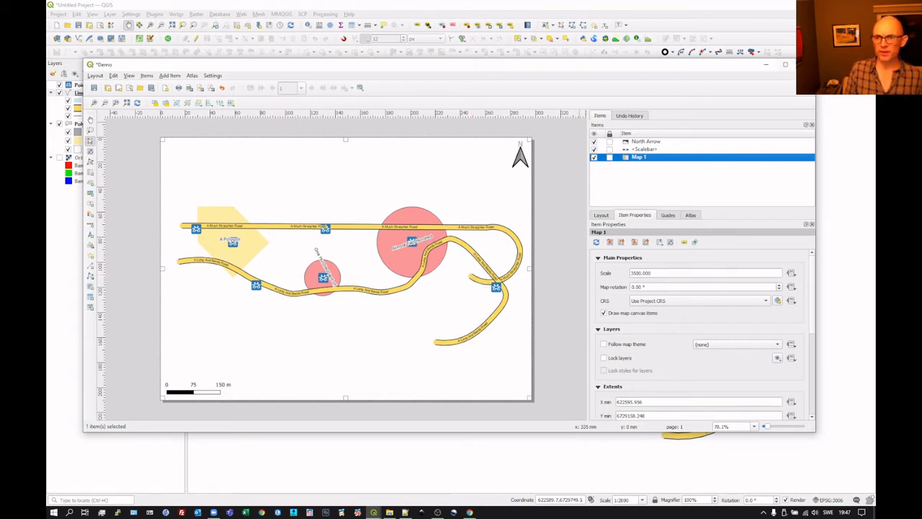
pyautogui.click(804, 65)
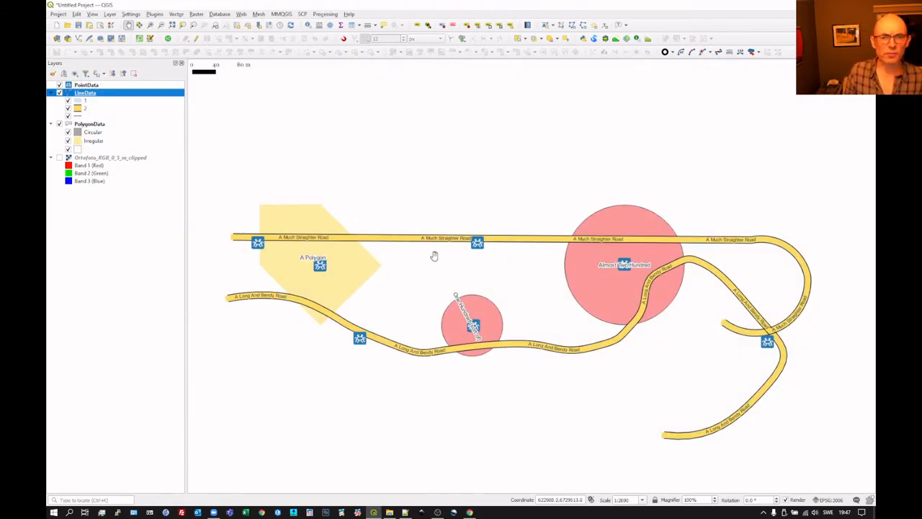
# Step: Reopen the LineData label placement settings, set the repeating label distance to 150 map units and apply it
pyautogui.doubleClick(101, 96)
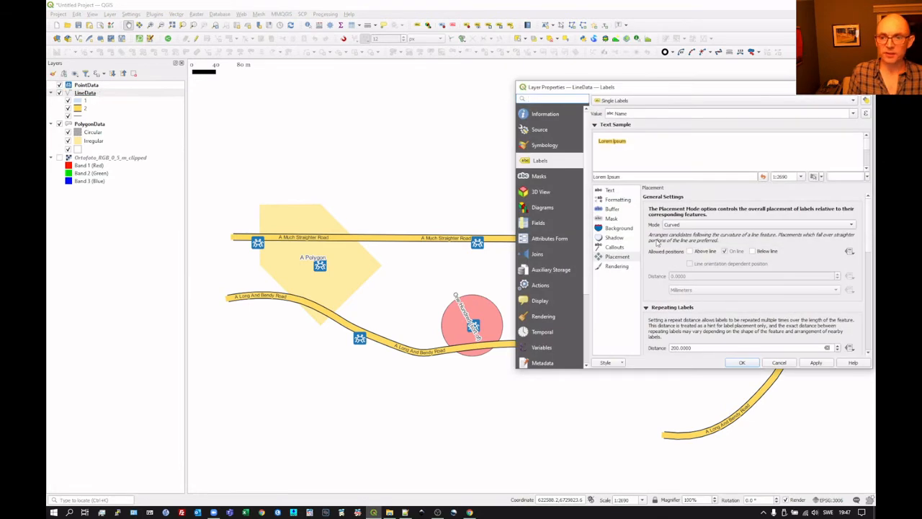
pyautogui.scroll(-2, 761, 291)
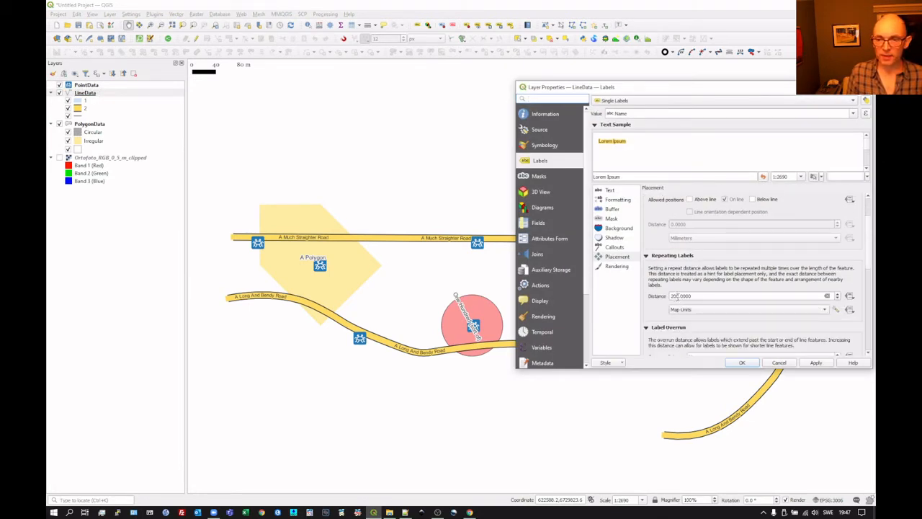
pyautogui.click(676, 296)
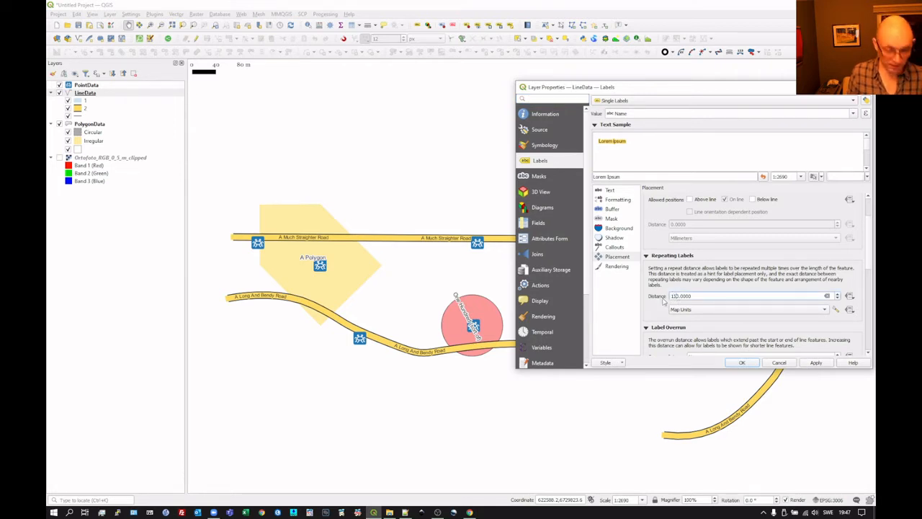
pyautogui.click(815, 363)
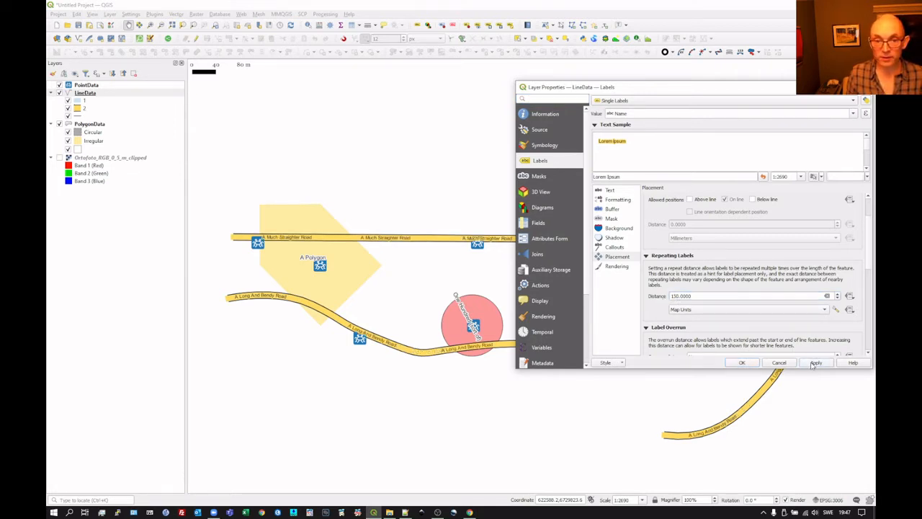
# Step: Turn off labelling every part of multi-part features in the LineData label rendering options and apply the change
pyautogui.scroll(-2, 759, 277)
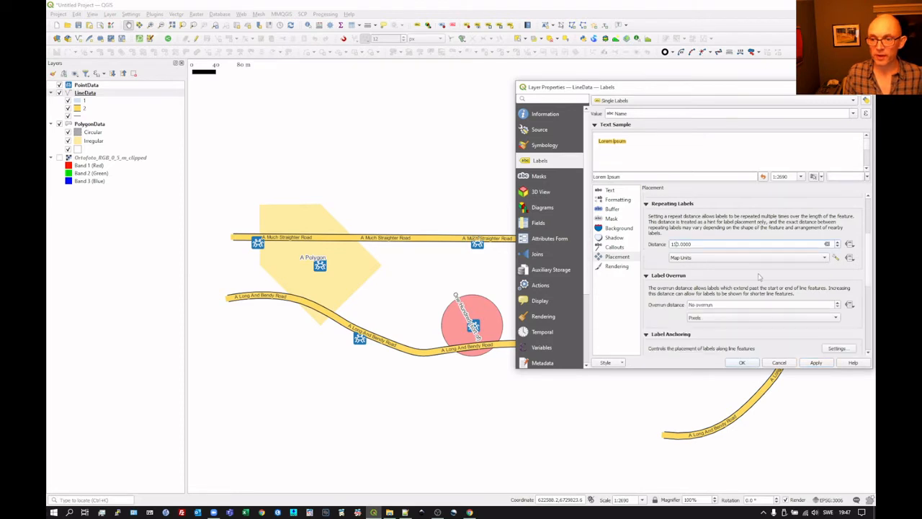
pyautogui.scroll(-1, 678, 314)
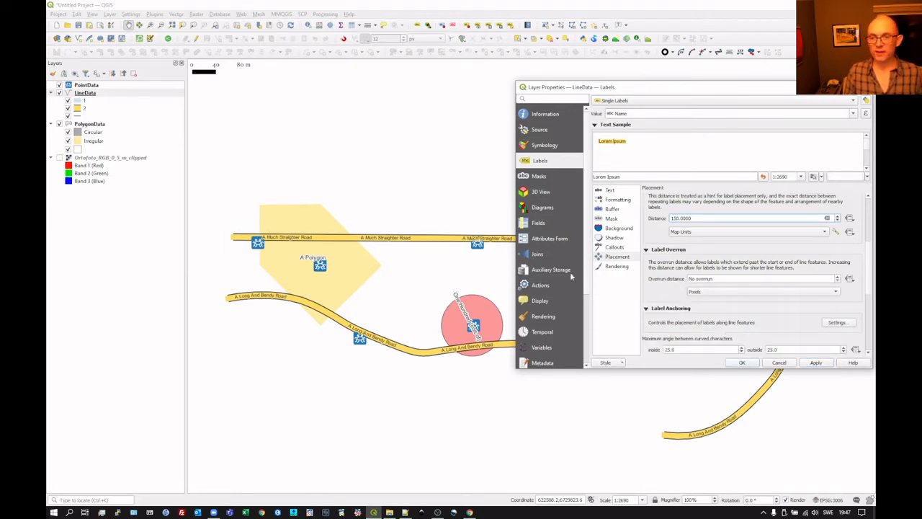
pyautogui.scroll(-1, 652, 288)
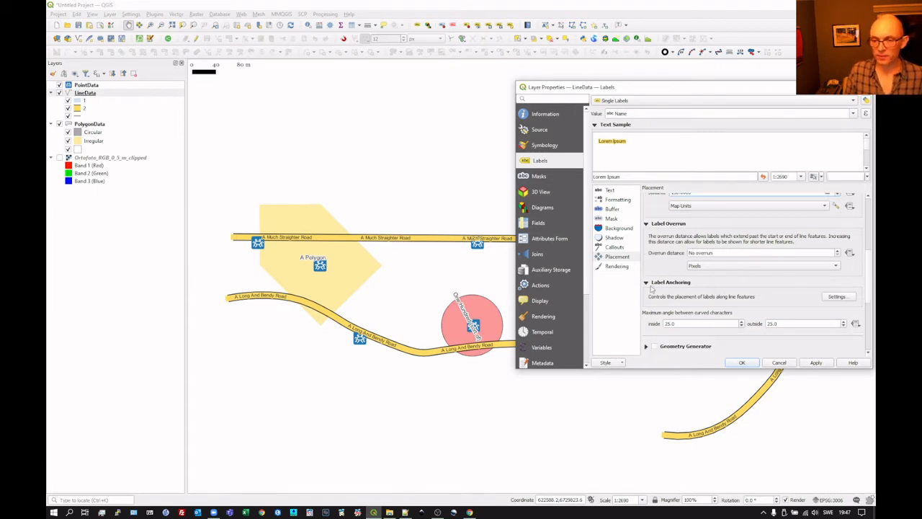
pyautogui.scroll(-3, 690, 348)
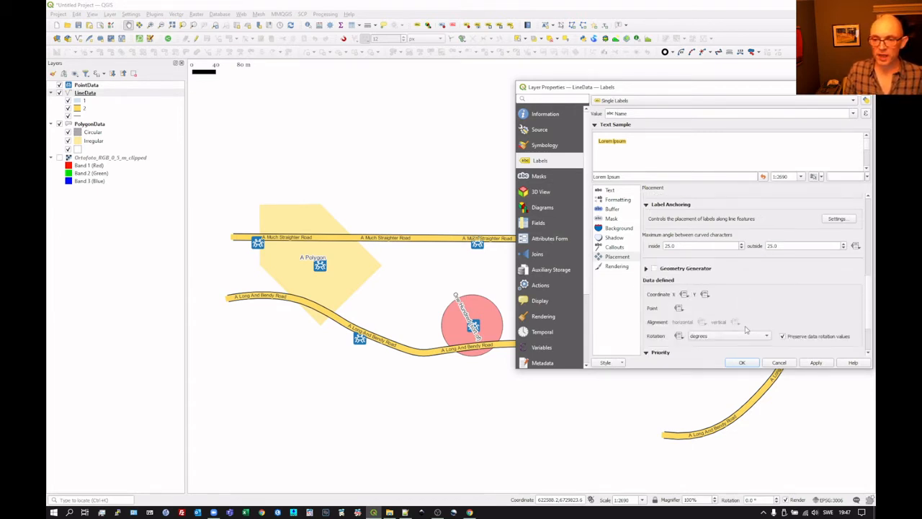
pyautogui.scroll(-2, 746, 329)
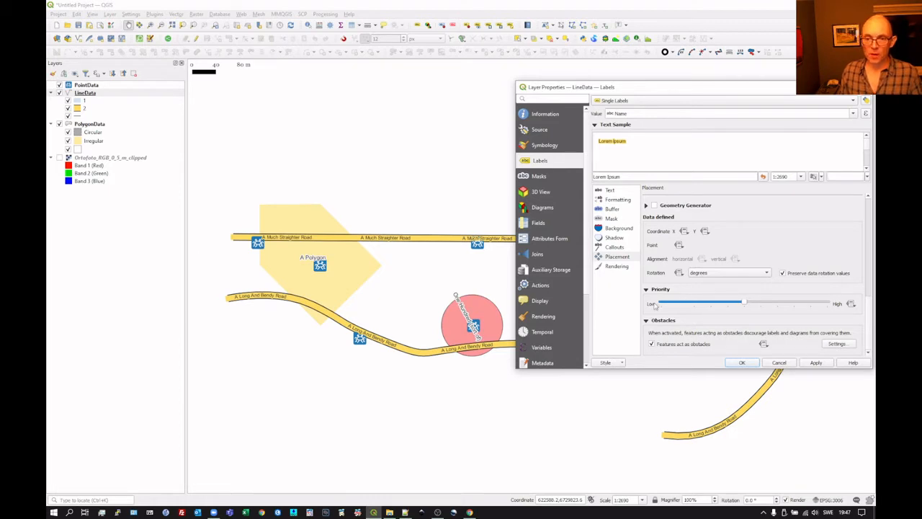
pyautogui.click(617, 266)
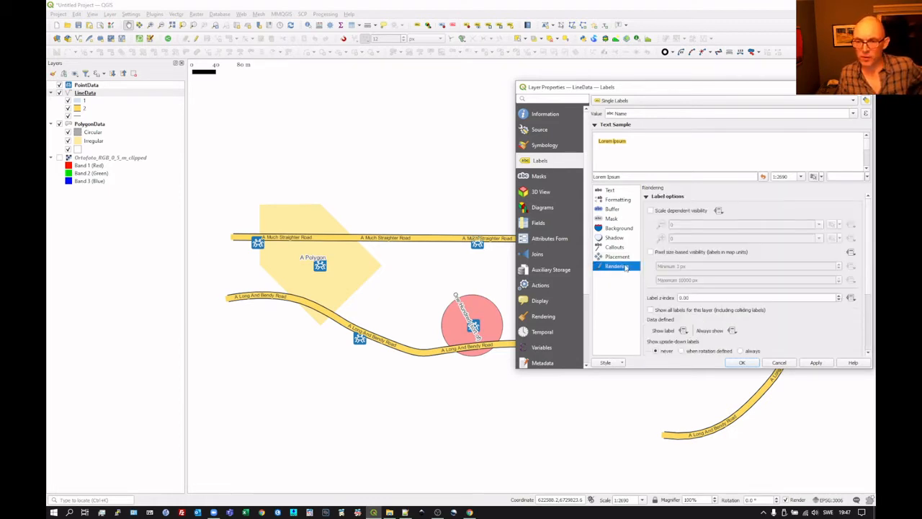
pyautogui.scroll(-3, 771, 322)
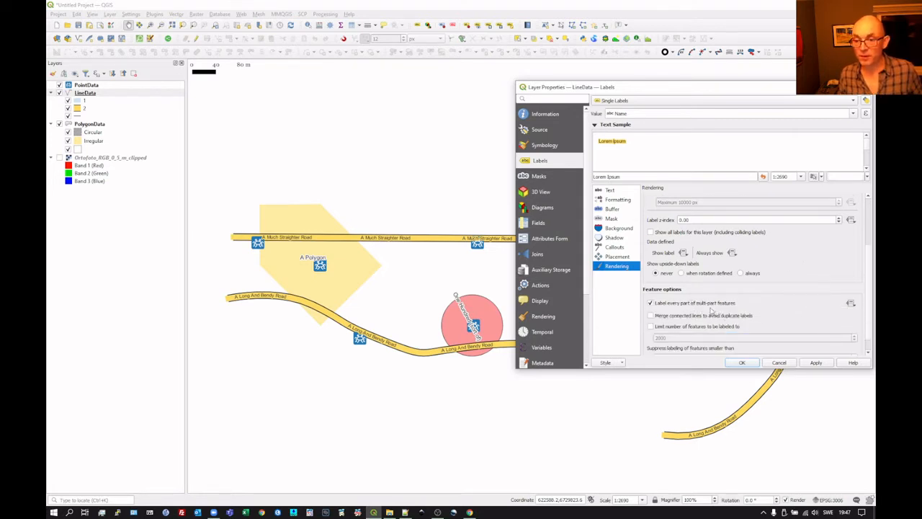
pyautogui.click(651, 303)
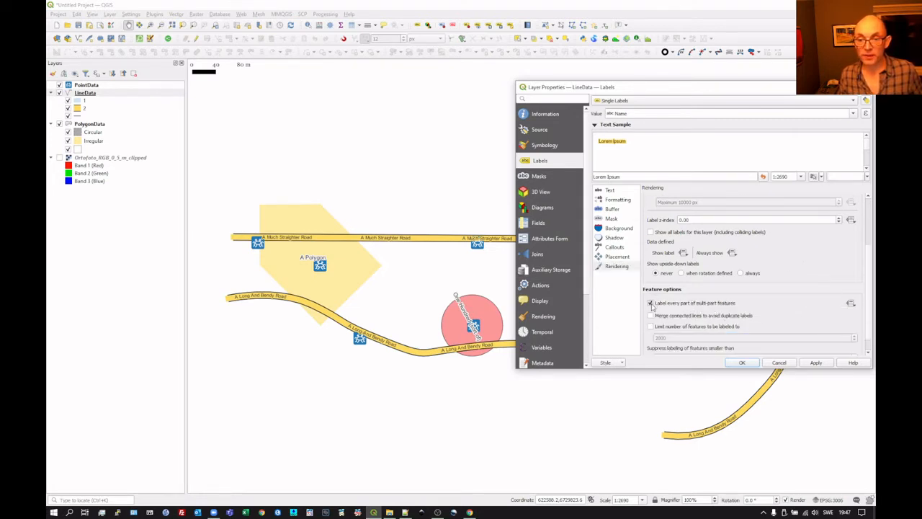
pyautogui.click(816, 363)
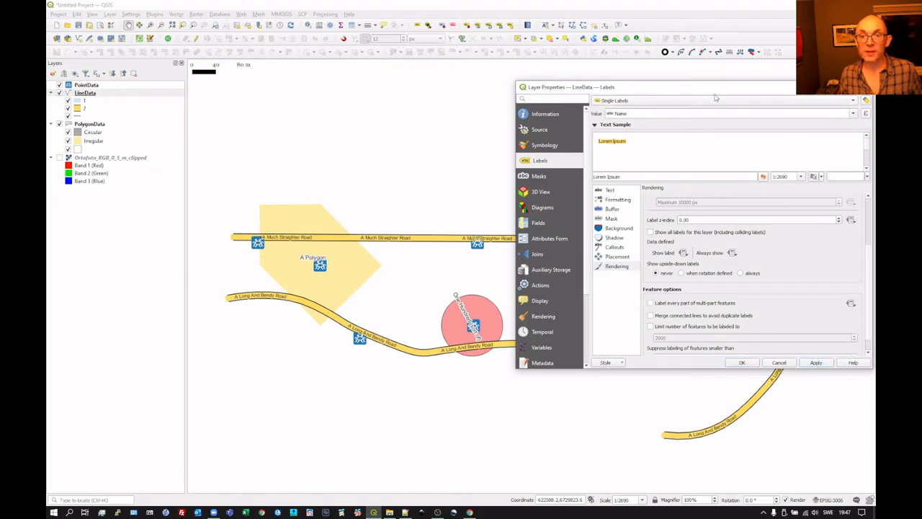
pyautogui.moveTo(715, 89); pyautogui.dragTo(550, 135)
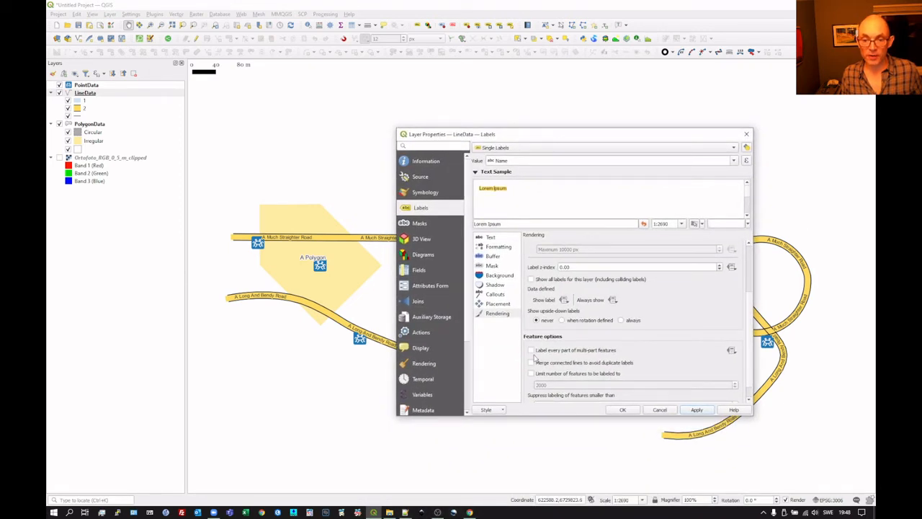
# Step: Turn labelling of every part of multi-part features back on for LineData and close the layer properties
pyautogui.click(531, 350)
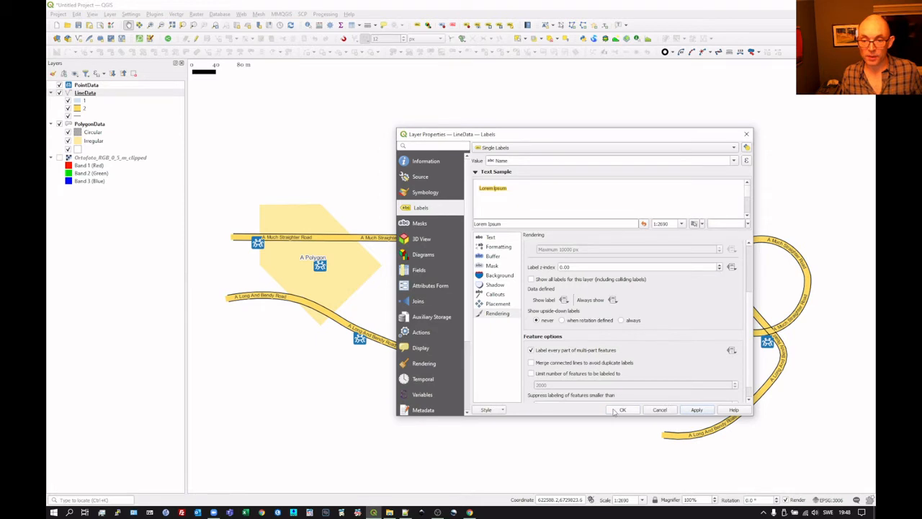
pyautogui.click(622, 410)
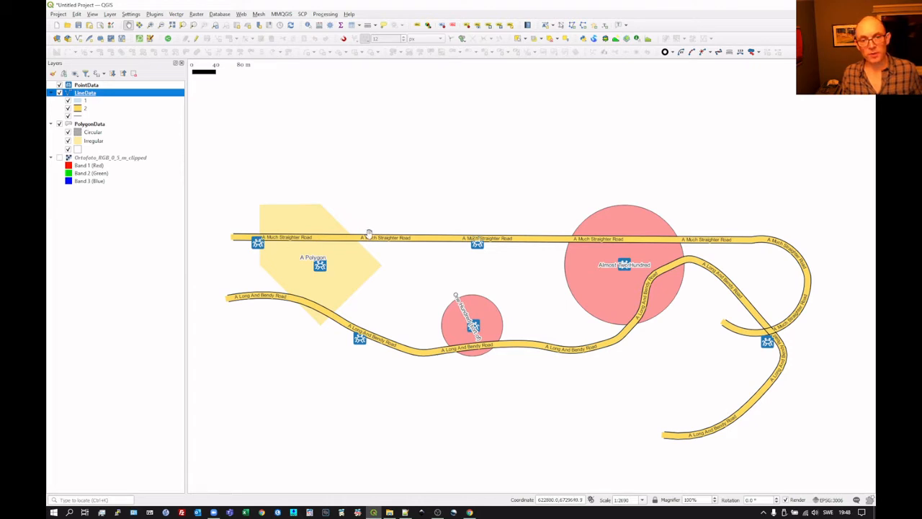
# Step: Enable the Geometry Generator in the LineData label placement settings and check its expression subtracting a 50-unit buffer around PointData from the line geometry
pyautogui.rightClick(102, 93)
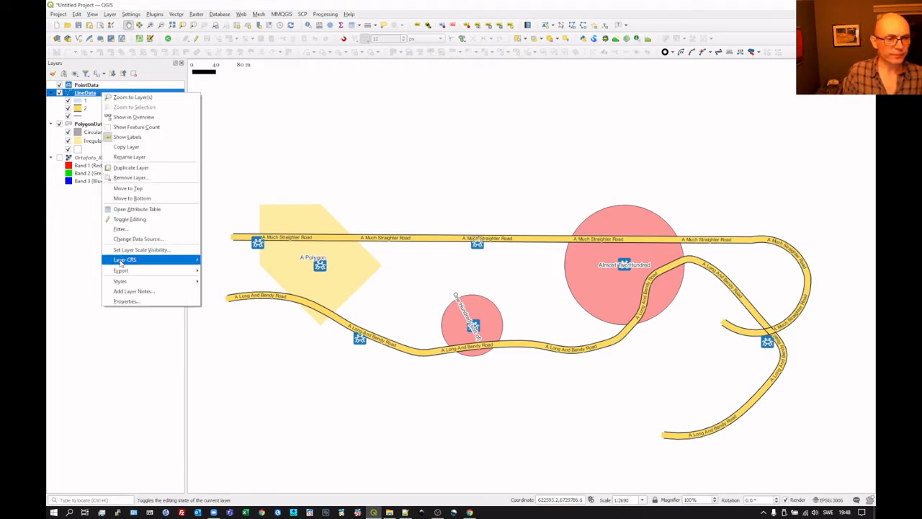
pyautogui.click(126, 301)
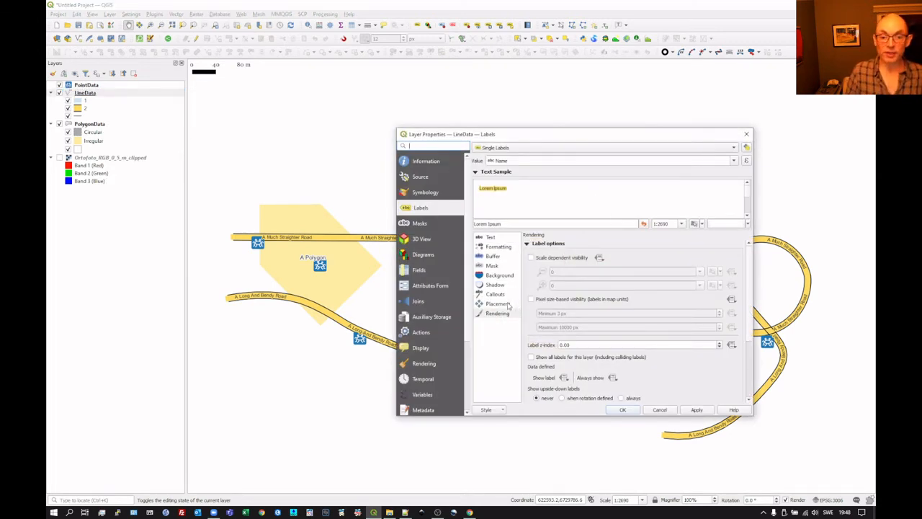
pyautogui.click(506, 304)
pyautogui.moveTo(565, 137); pyautogui.dragTo(635, 91)
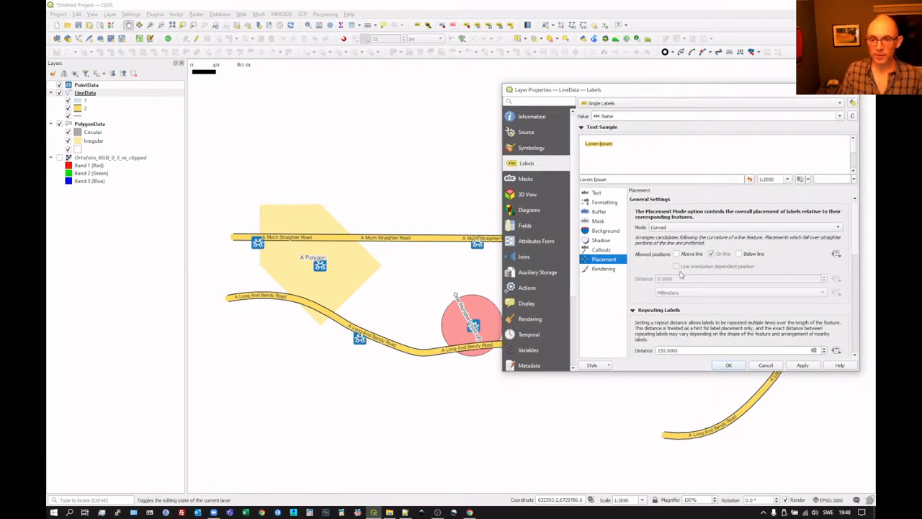
pyautogui.scroll(-6, 680, 274)
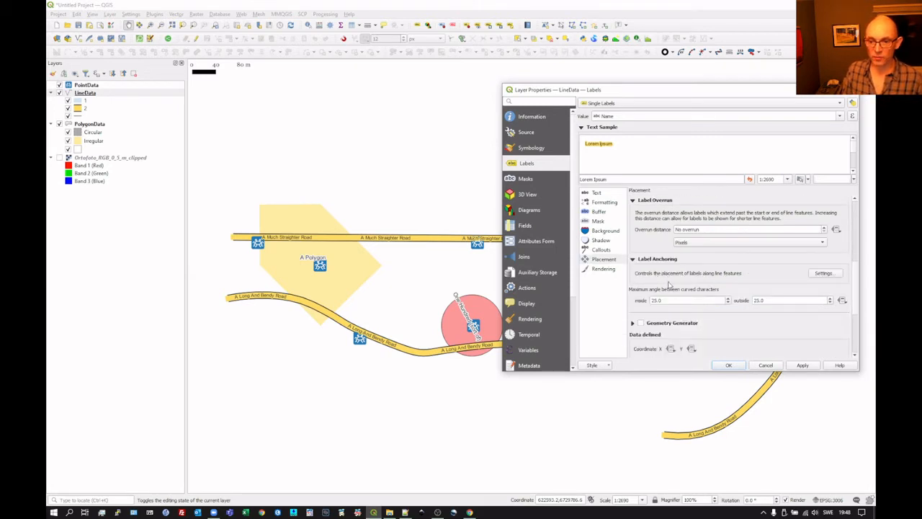
pyautogui.scroll(-2, 668, 285)
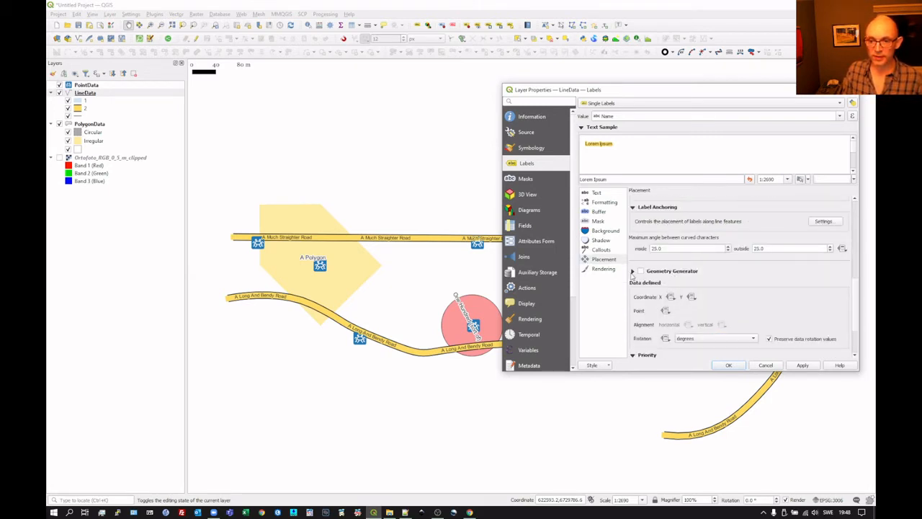
pyautogui.click(641, 271)
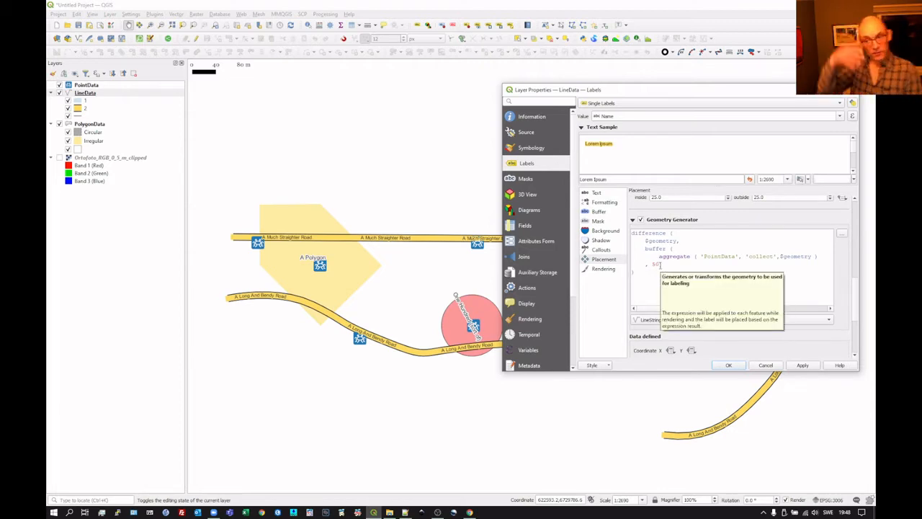
pyautogui.click(648, 282)
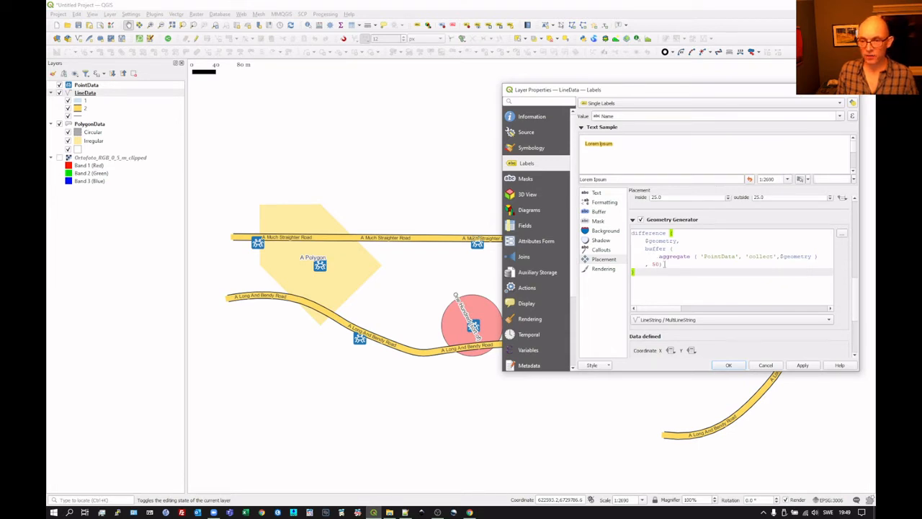
pyautogui.click(660, 265)
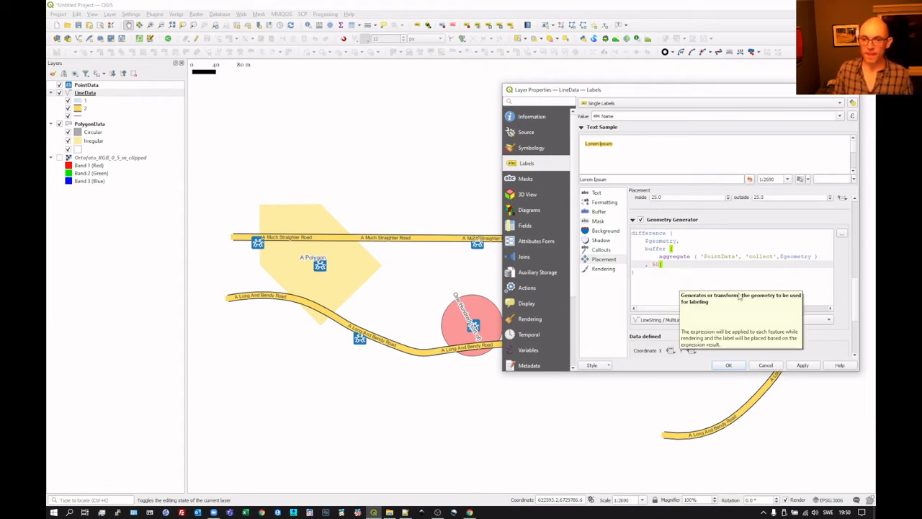
# Step: Set the label geometry generator's output type to LineString / MultiLineString, apply it and close the layer properties
pyautogui.click(659, 321)
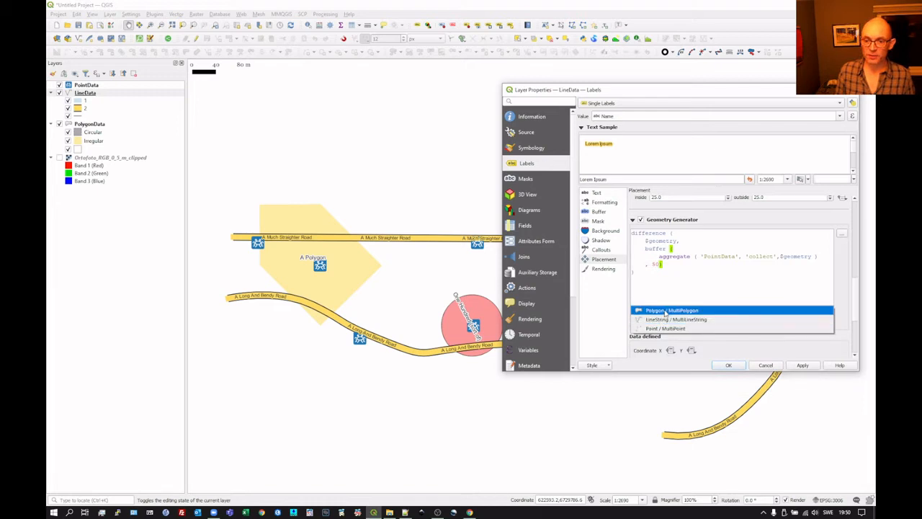
pyautogui.click(662, 310)
pyautogui.click(667, 205)
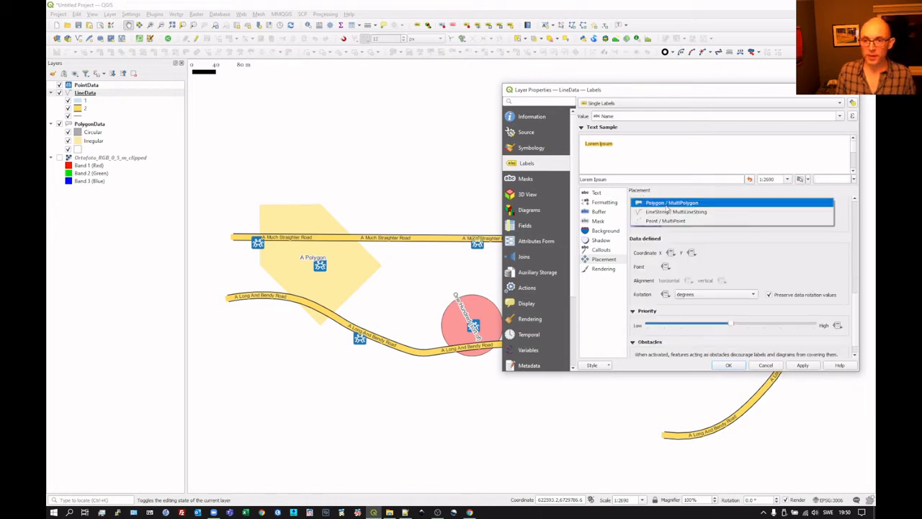
pyautogui.click(666, 213)
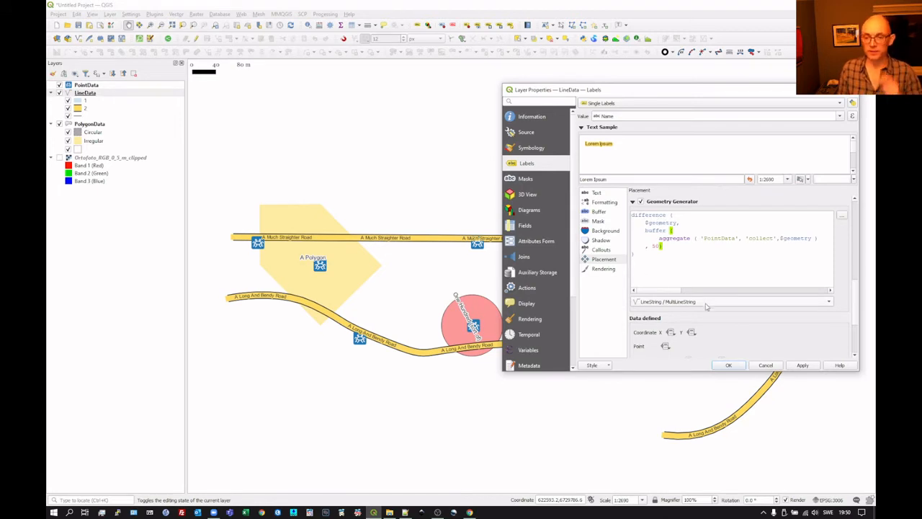
pyautogui.click(812, 365)
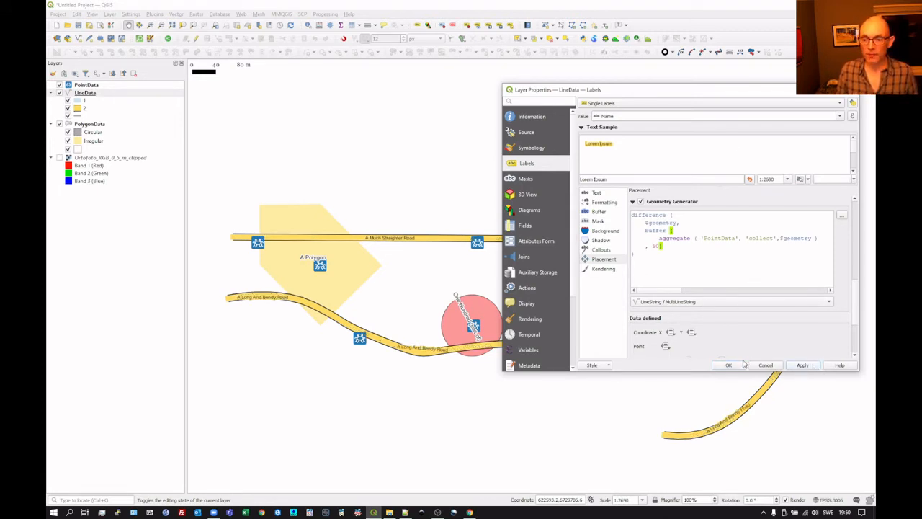
pyautogui.click(728, 365)
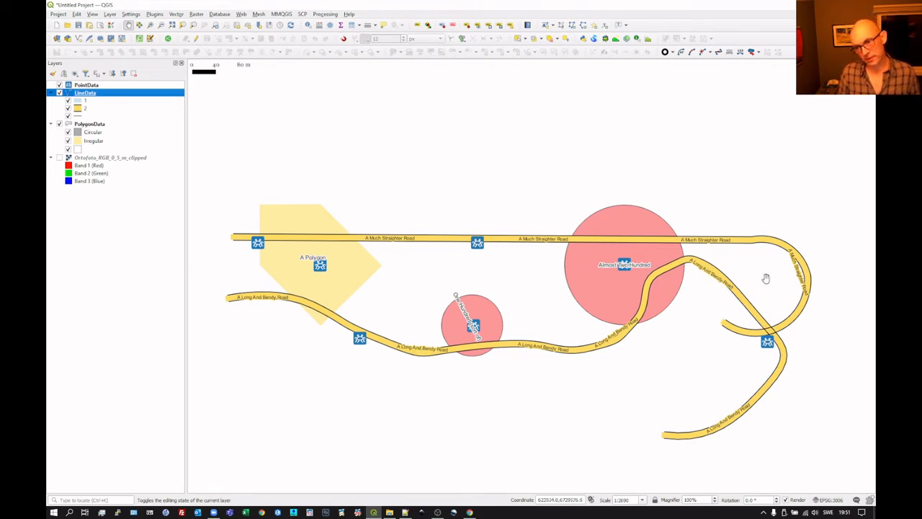
# Step: Set the LineData label placement mode to Curved, apply it and close the layer properties
pyautogui.doubleClick(93, 94)
pyautogui.moveTo(642, 91); pyautogui.dragTo(656, 59)
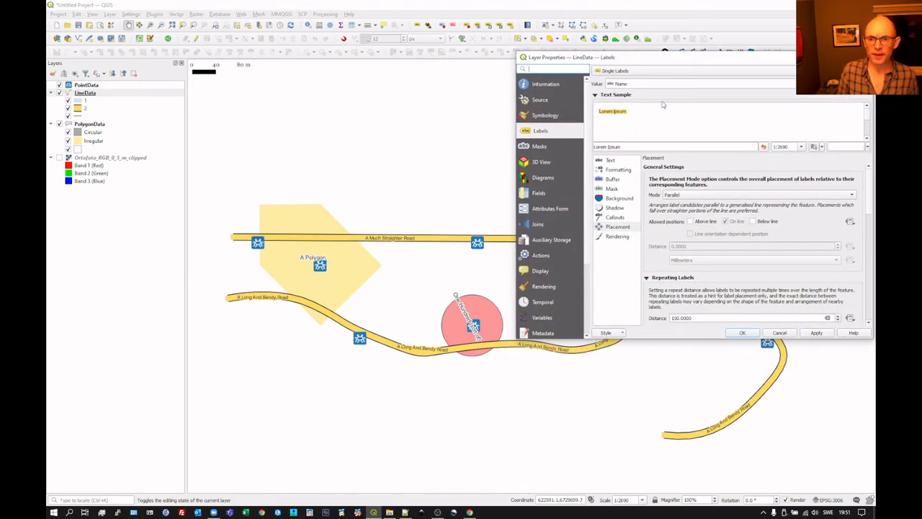
pyautogui.click(683, 195)
pyautogui.click(683, 205)
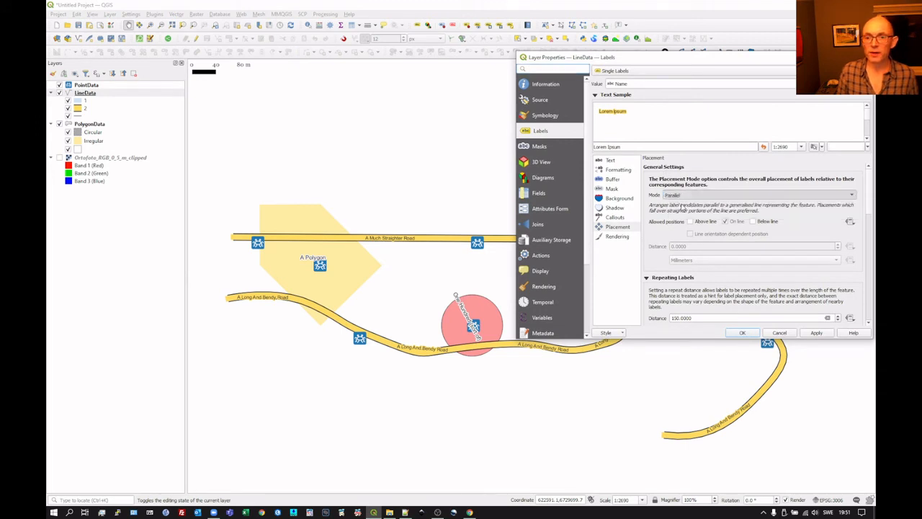
pyautogui.click(816, 332)
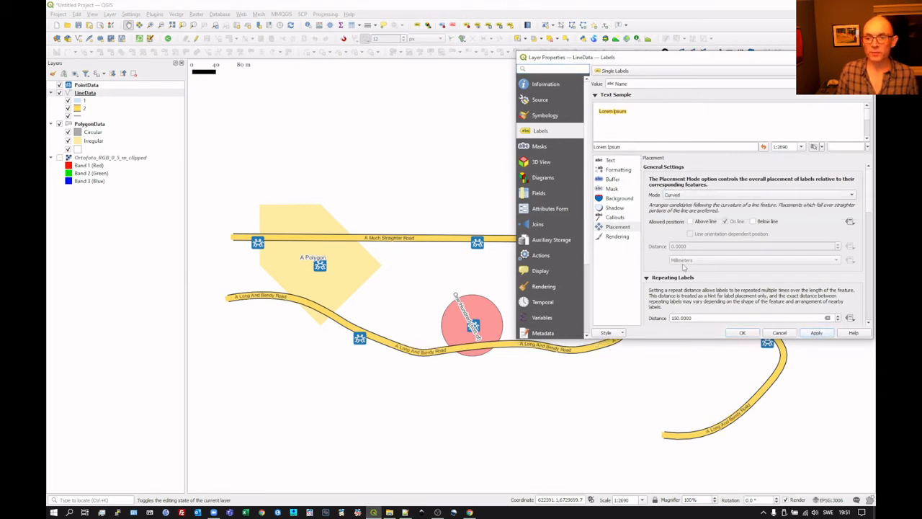
pyautogui.click(741, 333)
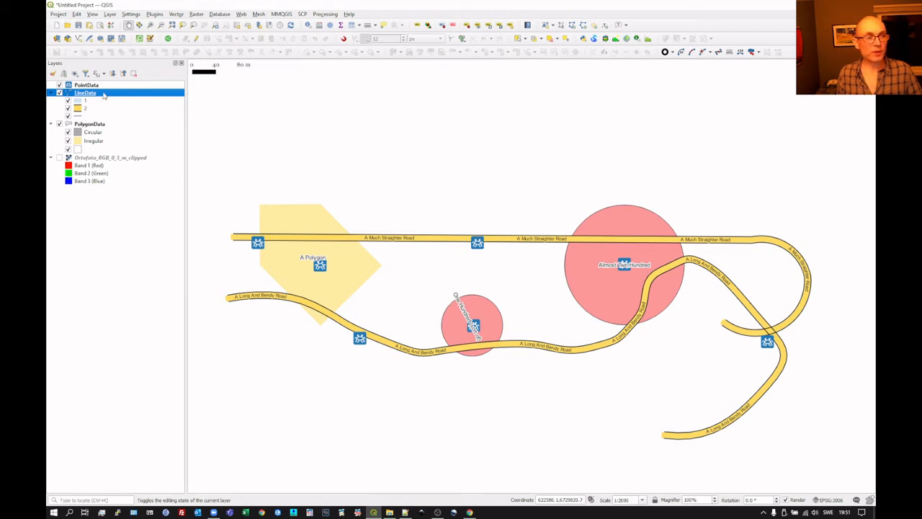
# Step: Review the geometry generator expression in the LineData label placement settings and close the layer properties
pyautogui.doubleClick(105, 94)
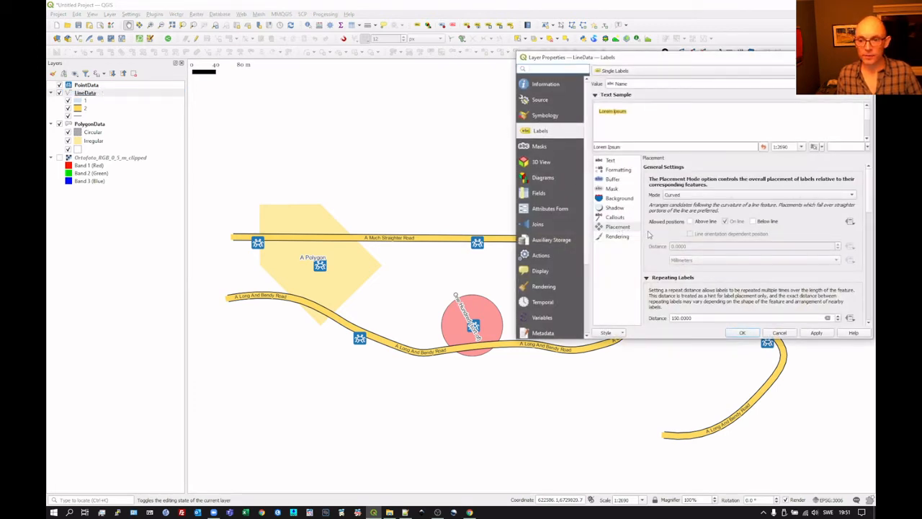
pyautogui.scroll(-1, 653, 257)
pyautogui.scroll(-3, 653, 256)
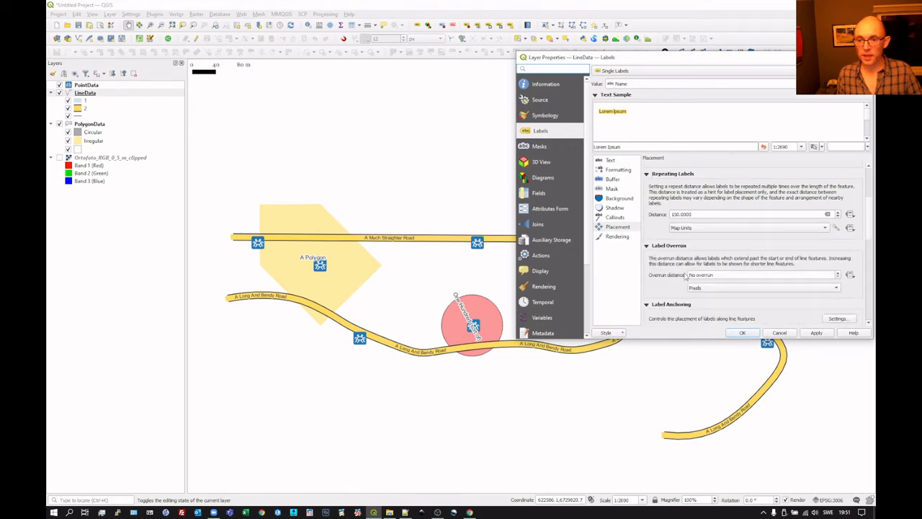
pyautogui.scroll(-3, 686, 277)
pyautogui.scroll(-1, 680, 280)
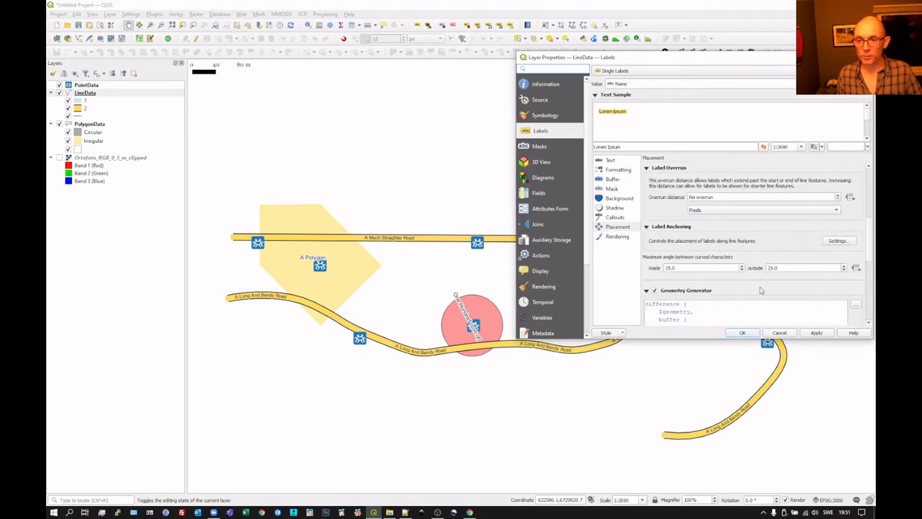
pyautogui.scroll(-2, 777, 285)
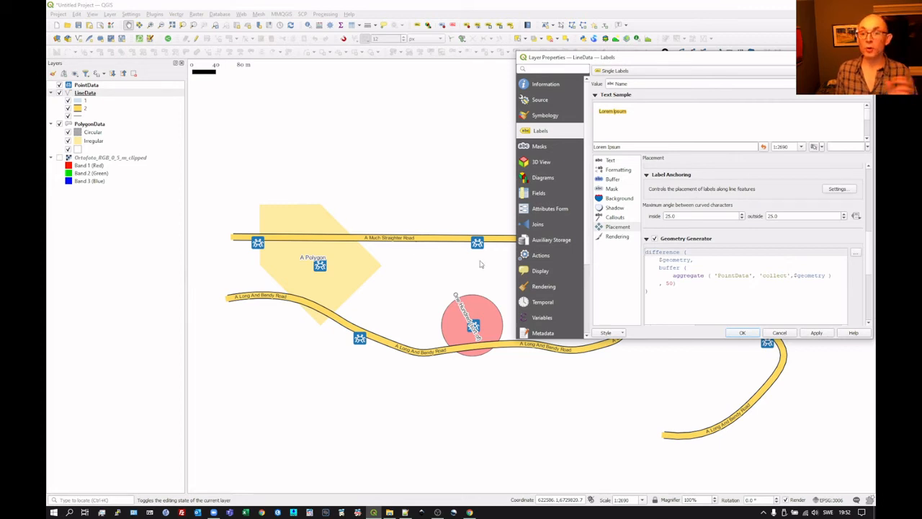
pyautogui.click(742, 333)
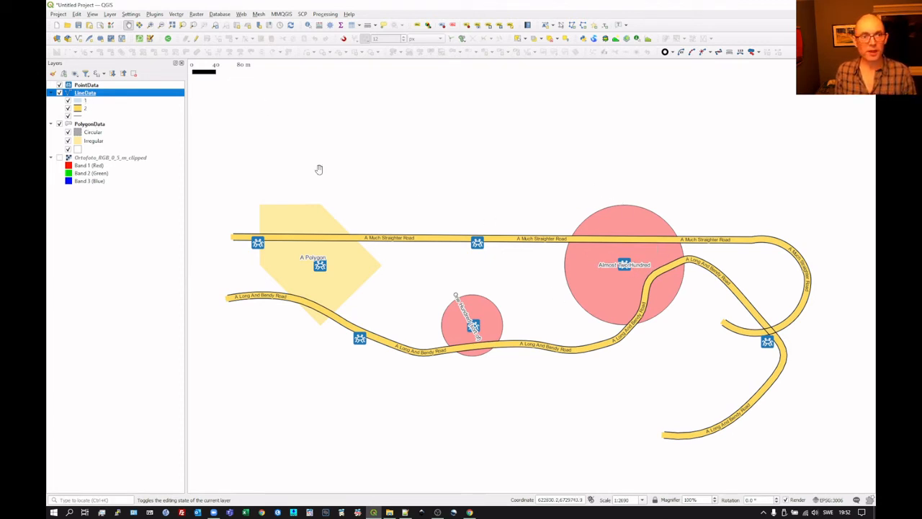
# Step: Inspect the marker symbology of the PointData layer and close its properties
pyautogui.click(84, 86)
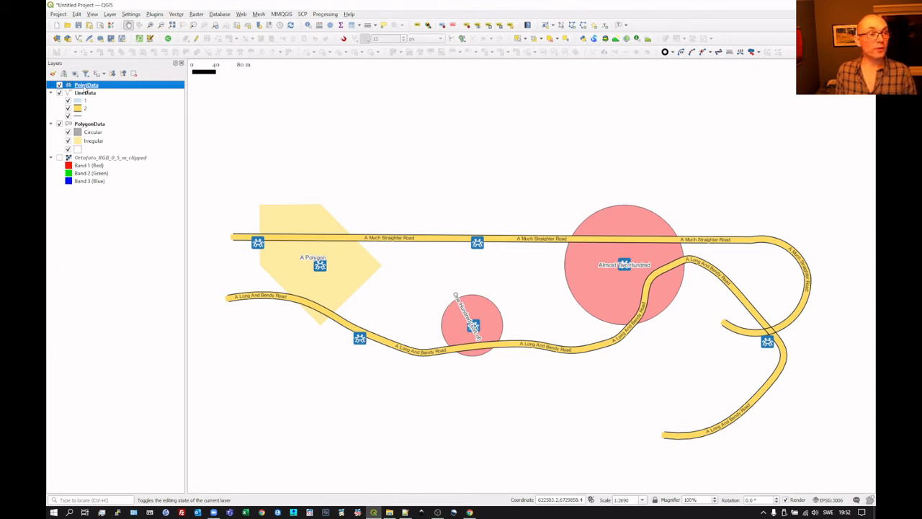
pyautogui.doubleClick(85, 86)
pyautogui.click(563, 117)
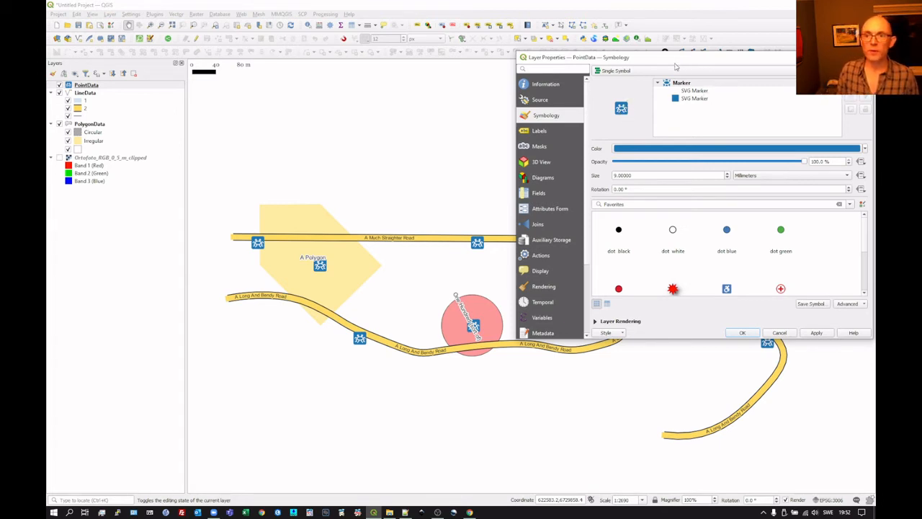
pyautogui.moveTo(678, 63); pyautogui.dragTo(668, 44)
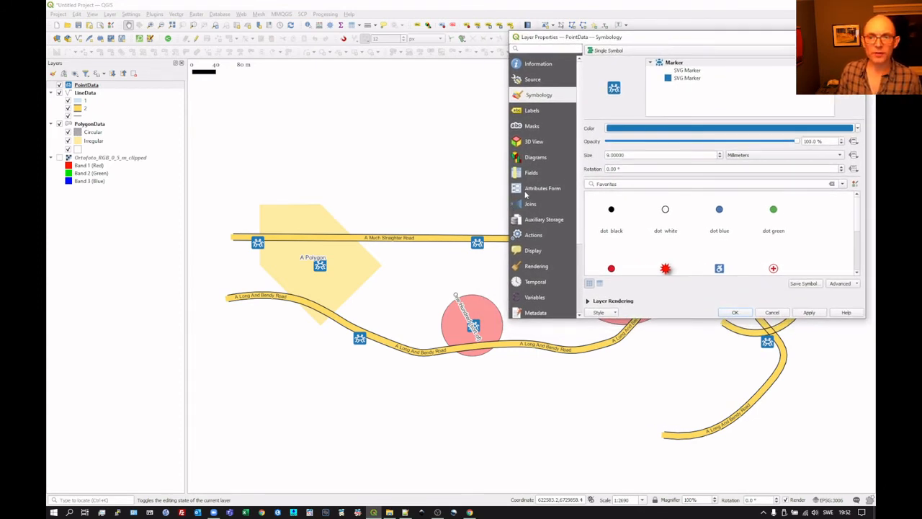
pyautogui.press('Return')
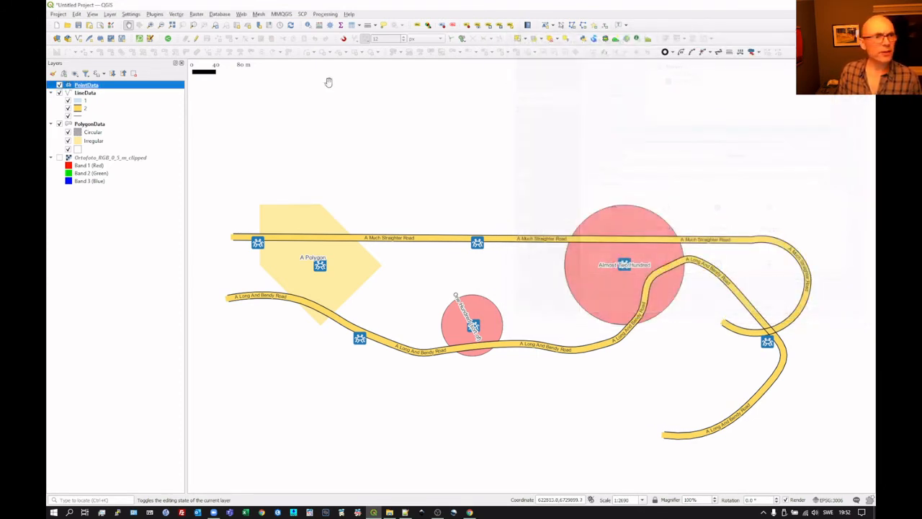
# Step: Reopen the LineData label placement settings, check the PointData buffer distance in the geometry generator expression, and close the properties
pyautogui.click(85, 95)
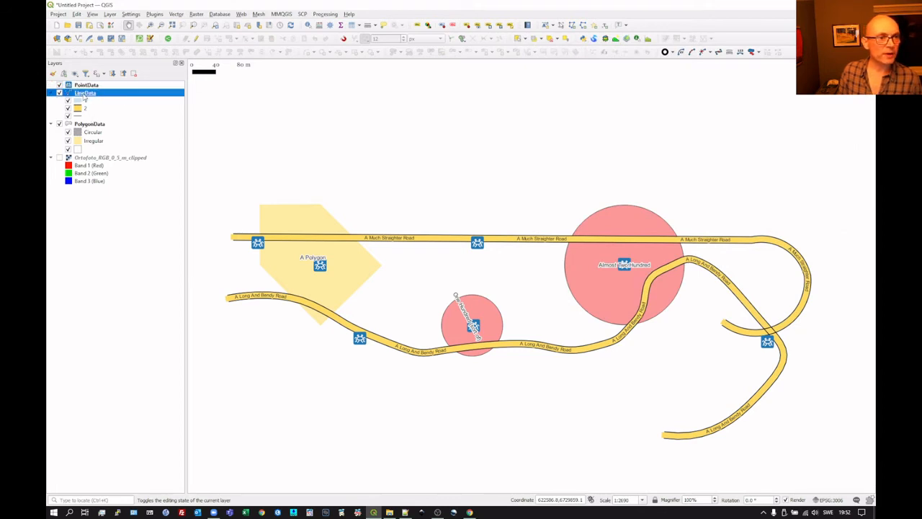
pyautogui.doubleClick(84, 95)
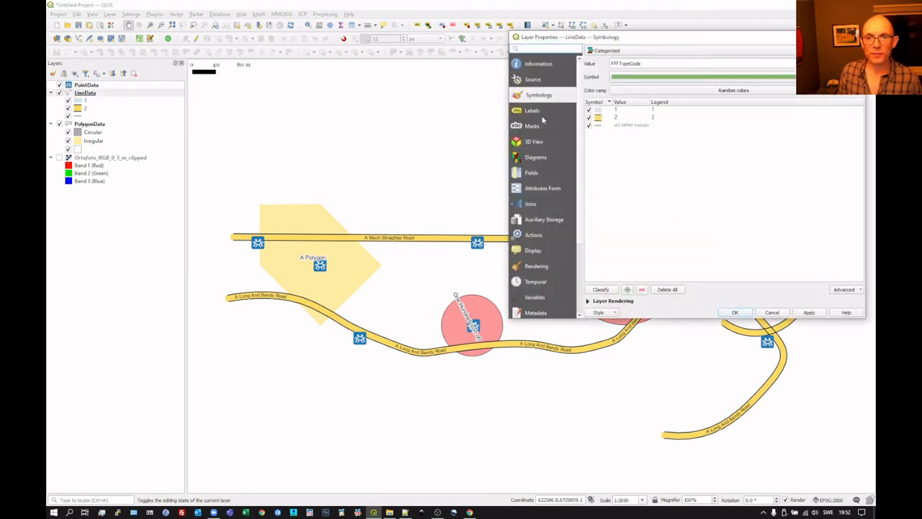
pyautogui.click(535, 113)
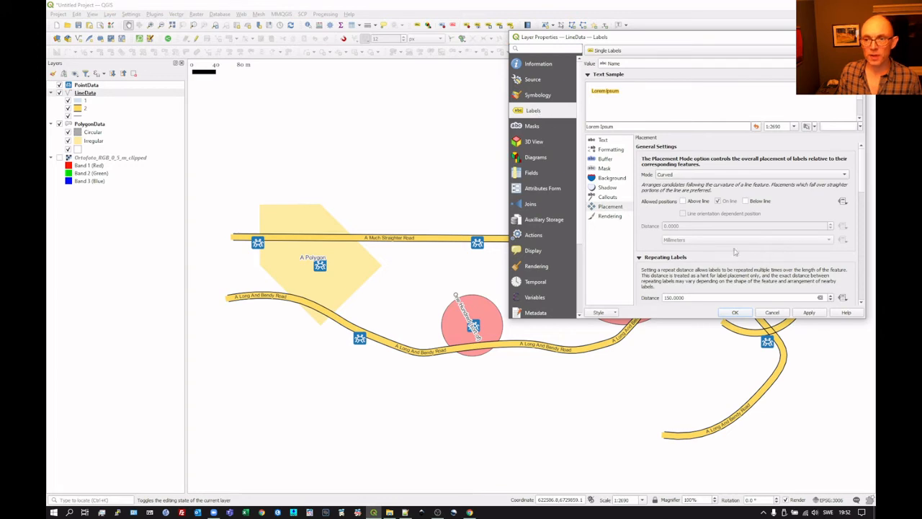
pyautogui.scroll(-3, 767, 243)
pyautogui.scroll(-3, 767, 242)
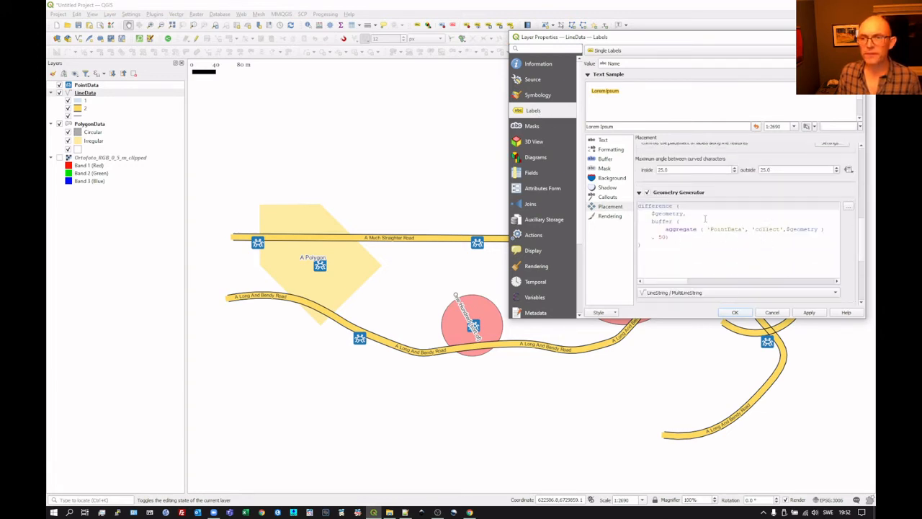
pyautogui.click(856, 37)
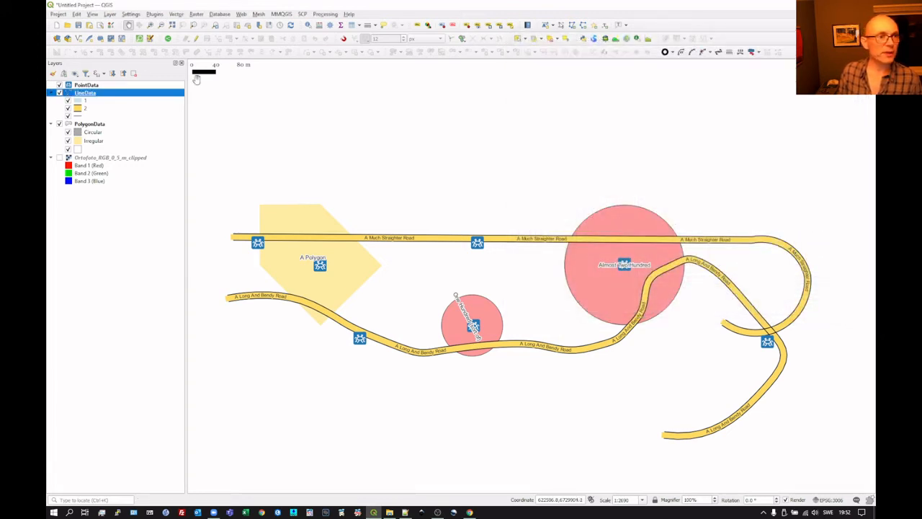
# Step: Add a symbol layer beneath the existing SVG markers in the PointData symbology and set its type to Geometry Generator
pyautogui.doubleClick(87, 85)
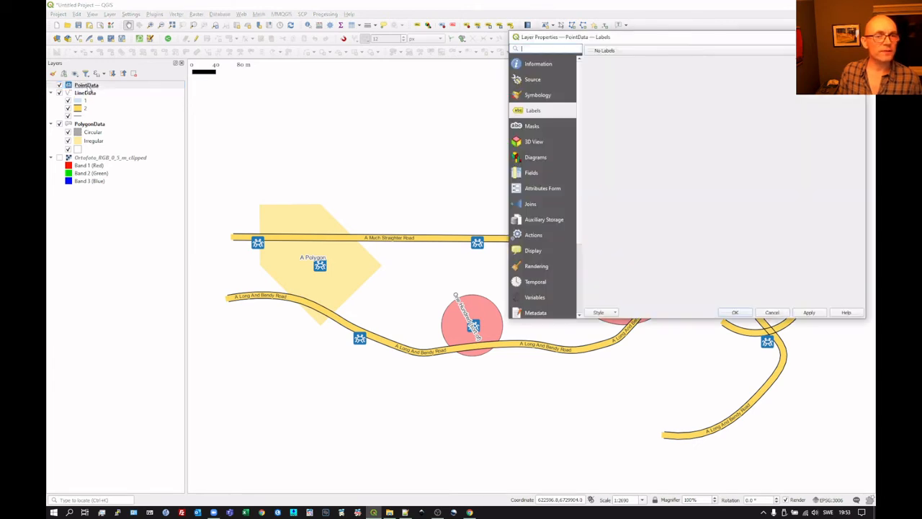
pyautogui.click(556, 97)
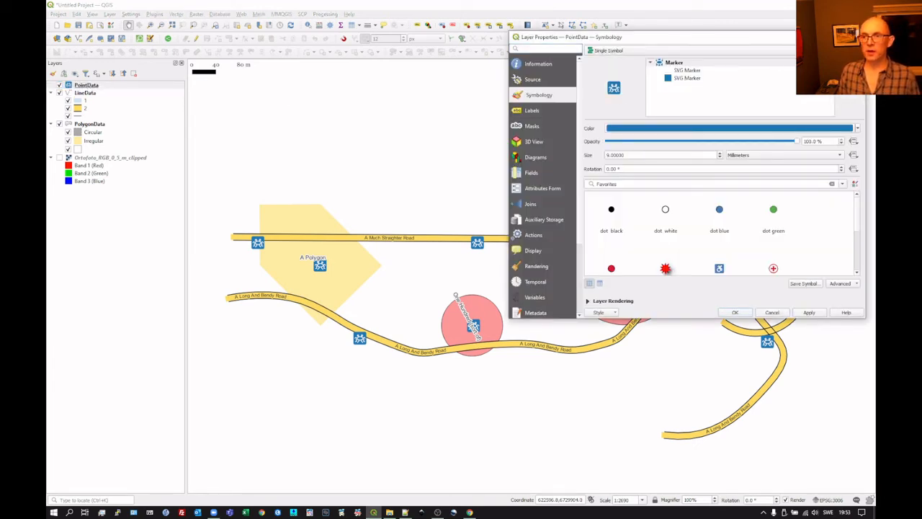
pyautogui.click(842, 64)
pyautogui.click(843, 86)
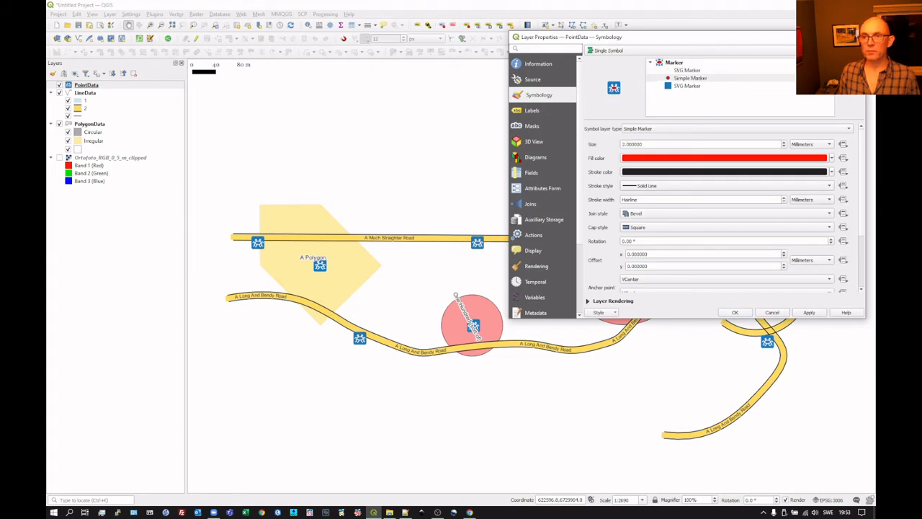
pyautogui.click(843, 86)
pyautogui.click(640, 130)
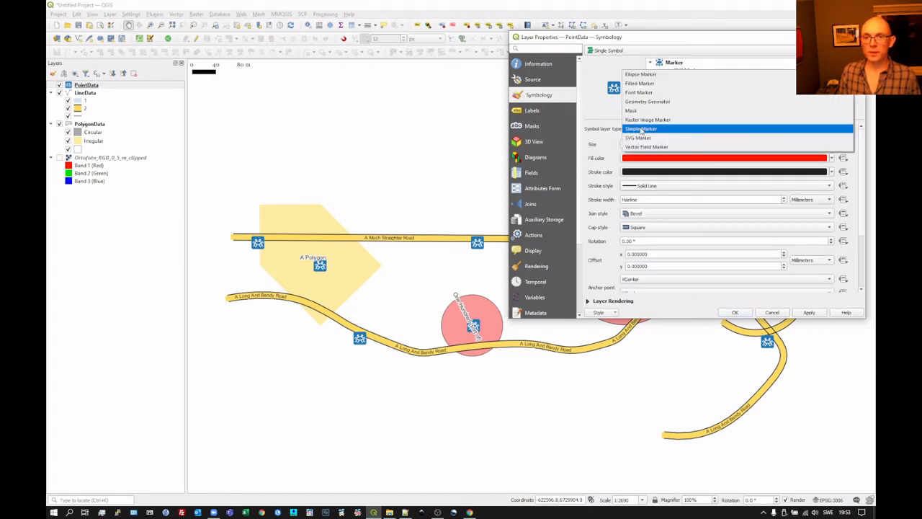
pyautogui.press('Escape')
pyautogui.click(650, 108)
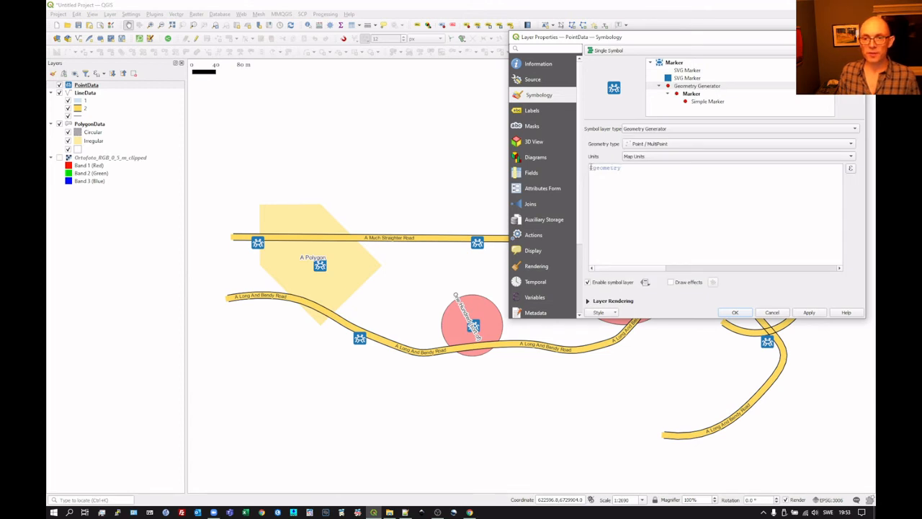
# Step: Set the geometry generator's geometry type to Polygon / MultiPolygon and its expression to buffer($geometry,50)
pyautogui.click(596, 167)
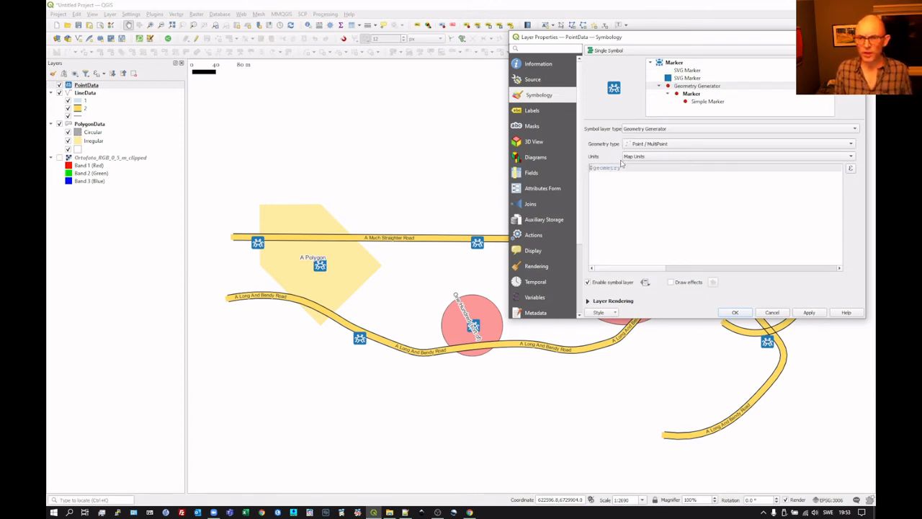
pyautogui.click(641, 144)
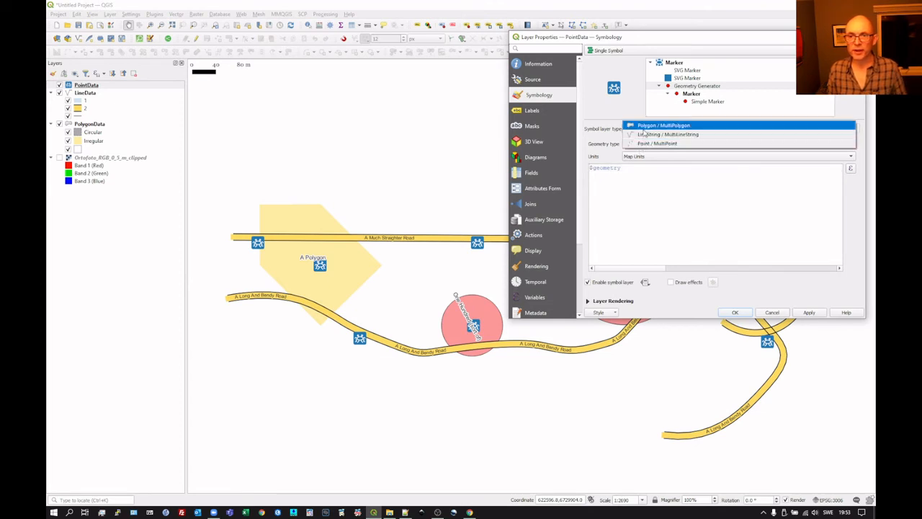
pyautogui.click(643, 127)
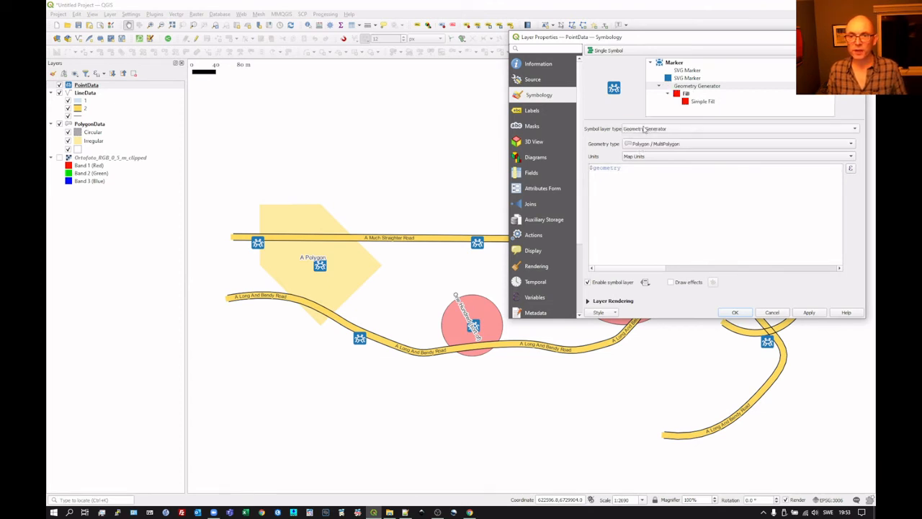
pyautogui.click(591, 168)
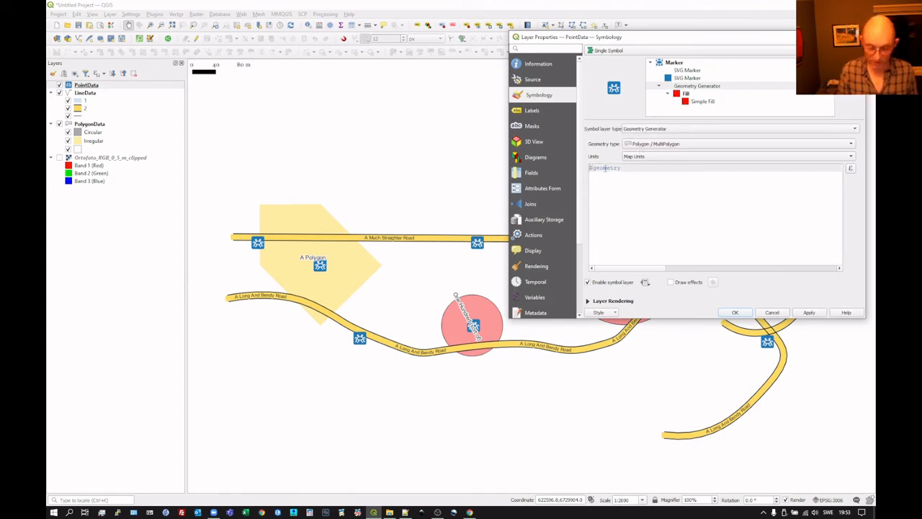
pyautogui.write('bu')
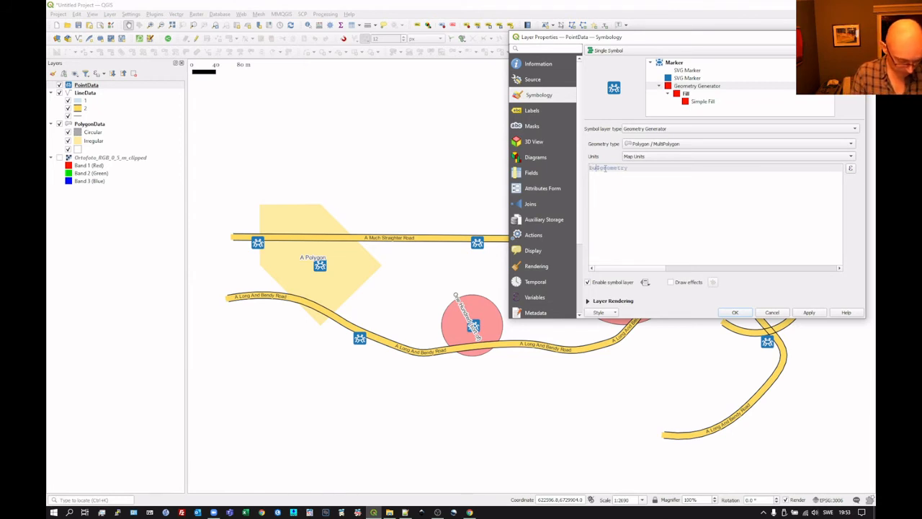
pyautogui.write('ffer(')
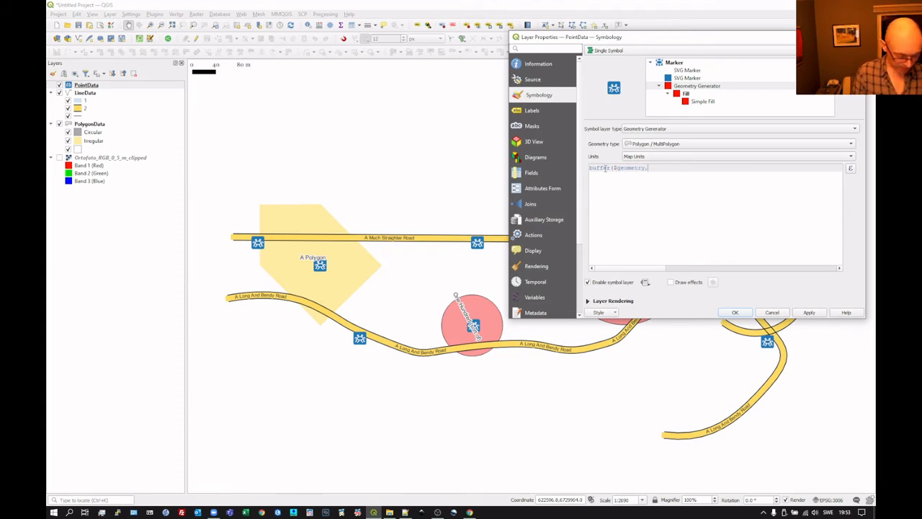
pyautogui.write(')')
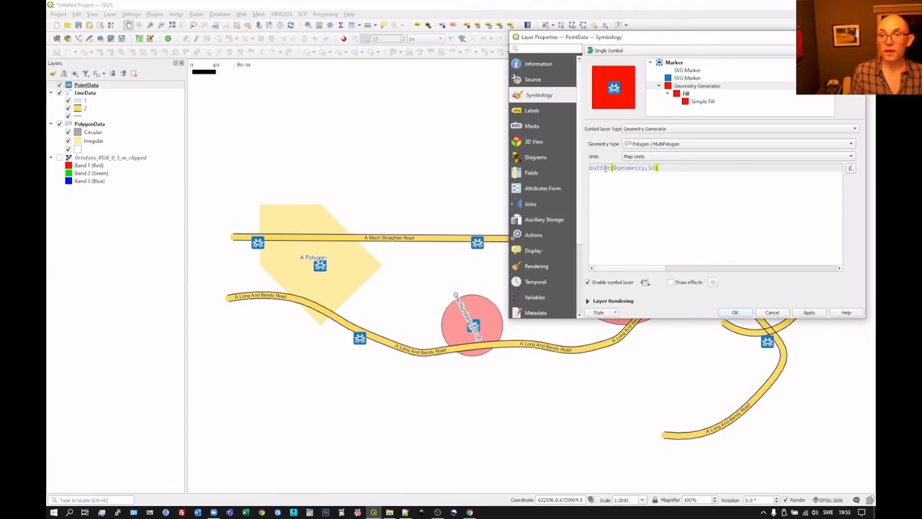
# Step: Style the buffer's simple fill with No Brush, a 0.2 mm stroke width and a Dot Line stroke, and accept the symbology
pyautogui.click(703, 102)
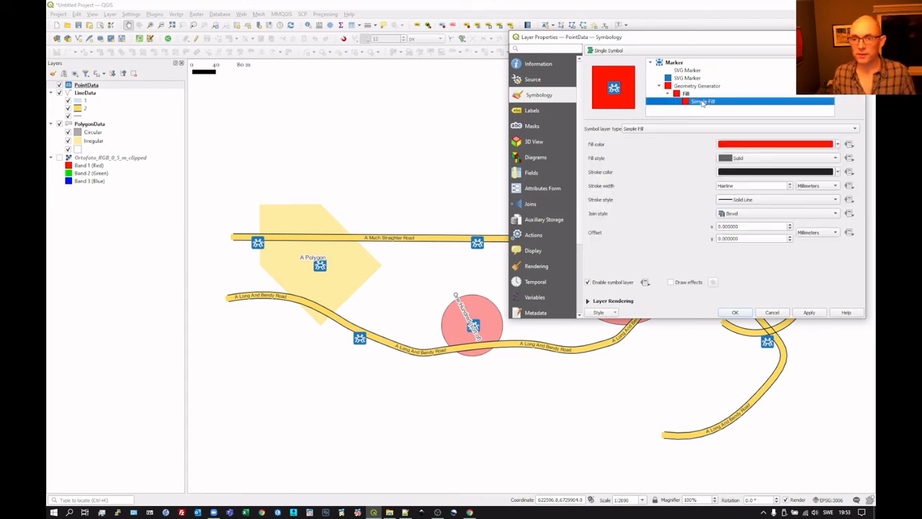
pyautogui.click(825, 158)
pyautogui.click(809, 168)
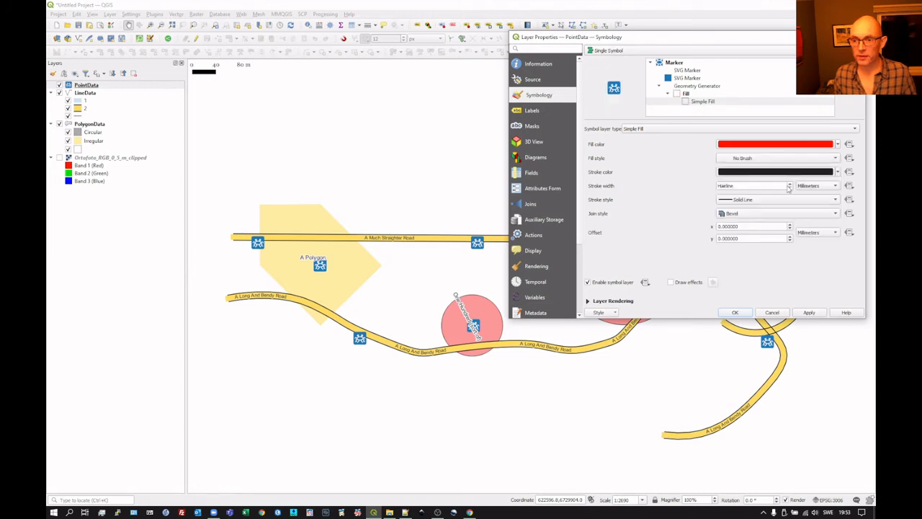
pyautogui.click(790, 184)
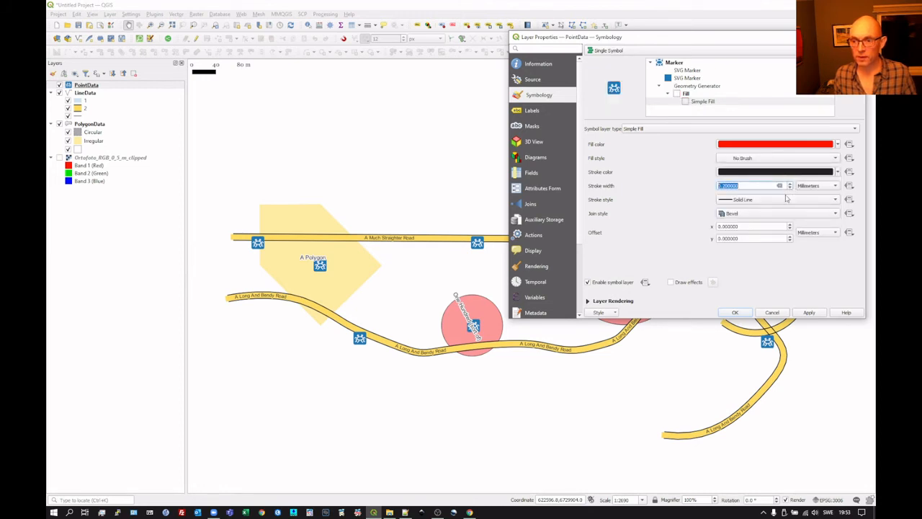
pyautogui.click(787, 199)
pyautogui.click(756, 228)
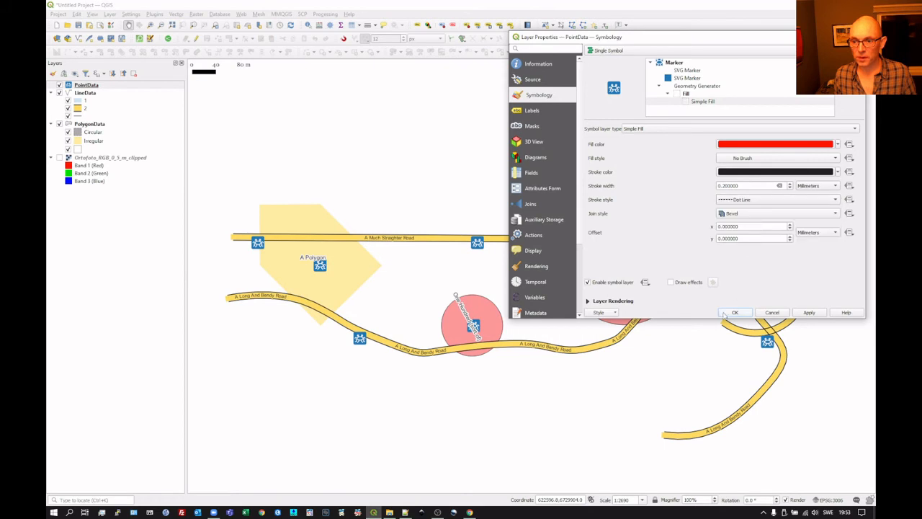
pyautogui.click(734, 312)
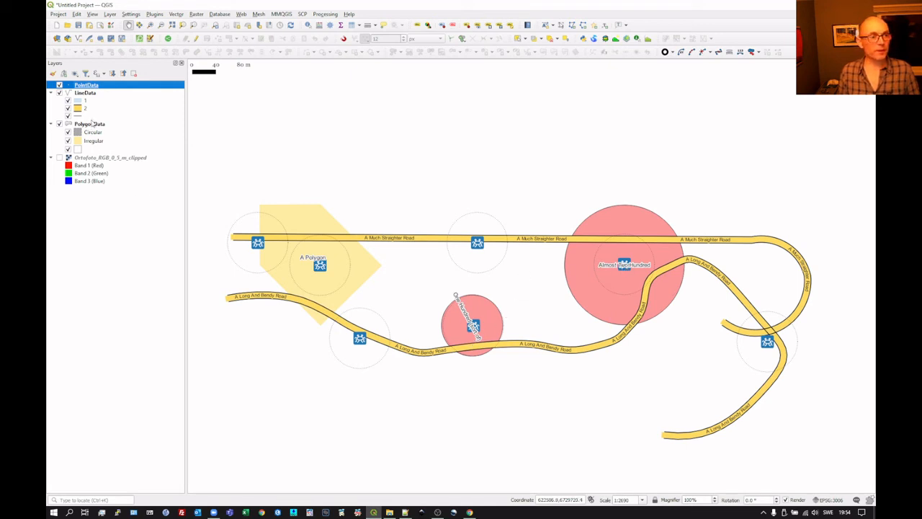
# Step: Review the geometry generator expression in the LineData label placement settings and close the properties without changes
pyautogui.click(90, 125)
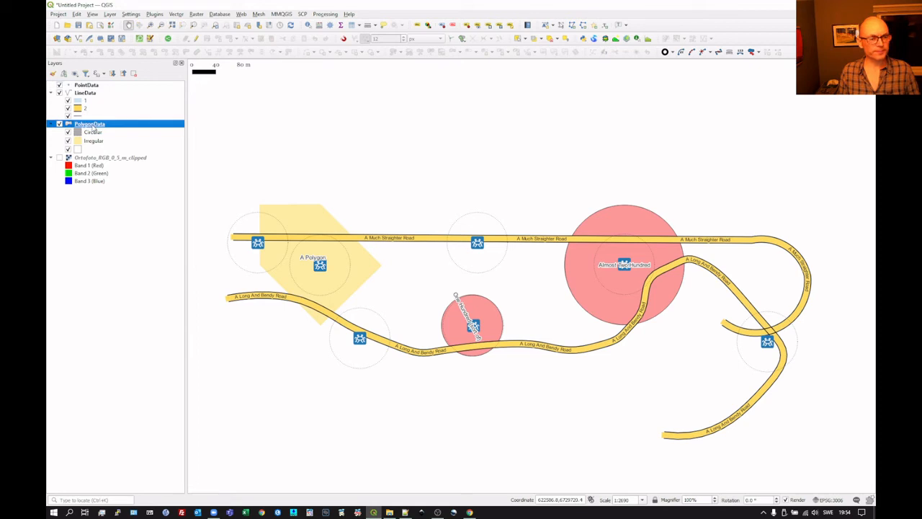
pyautogui.click(87, 96)
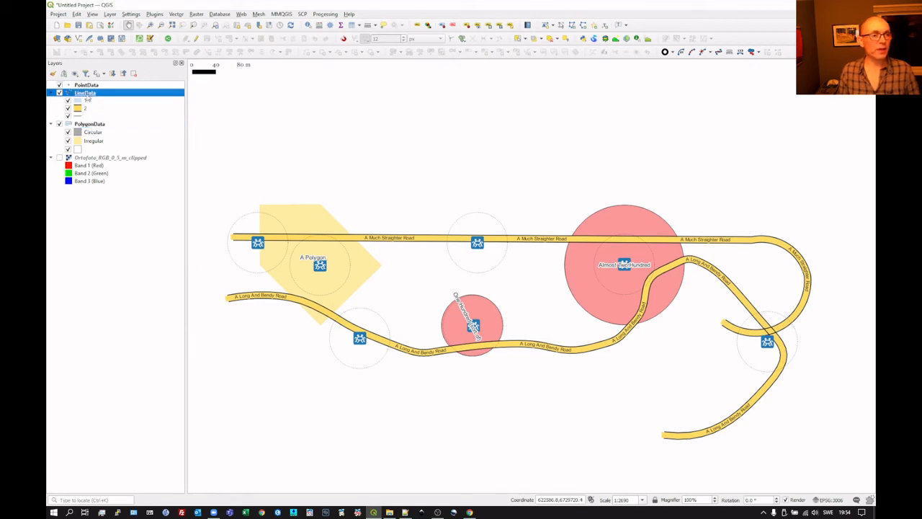
pyautogui.doubleClick(87, 97)
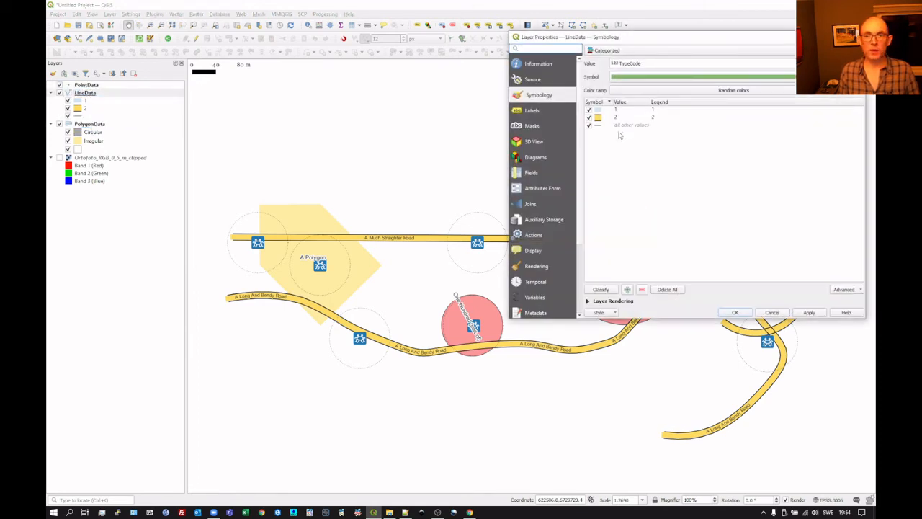
pyautogui.click(549, 110)
pyautogui.scroll(-5, 756, 209)
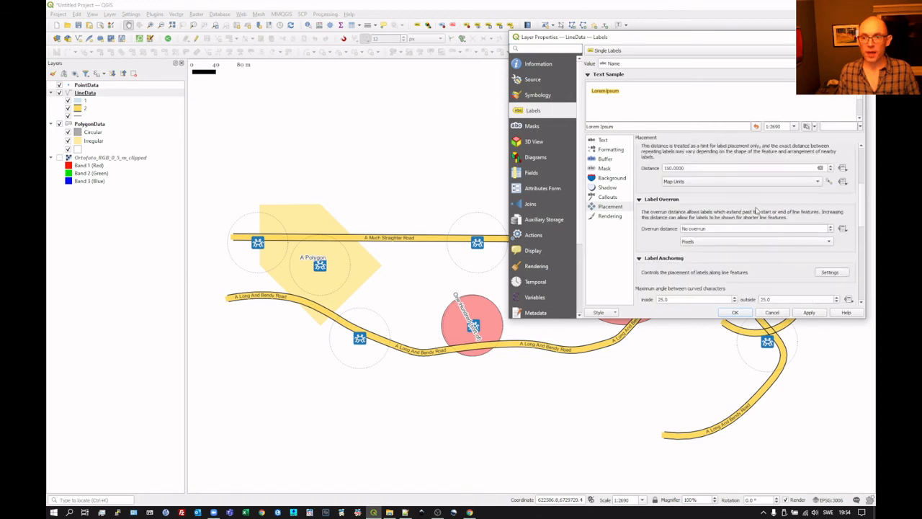
pyautogui.moveTo(646, 249); pyautogui.dragTo(638, 205)
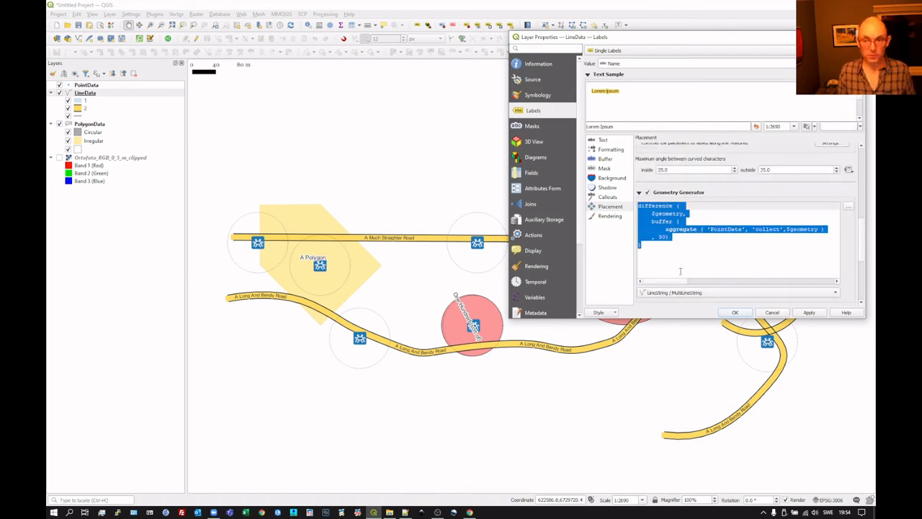
pyautogui.click(773, 313)
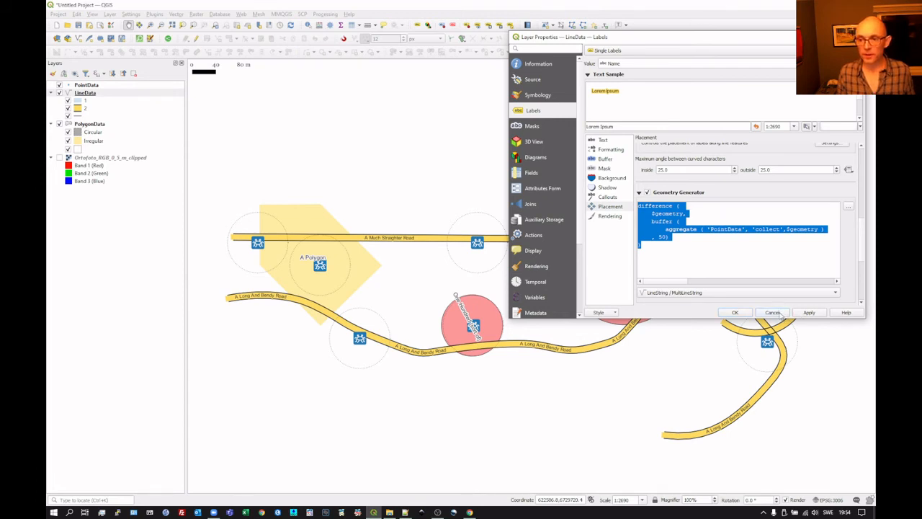
# Step: Enable the geometry generator for the PolygonData label placement, set its PointData buffer distance to 50, and apply
pyautogui.click(93, 125)
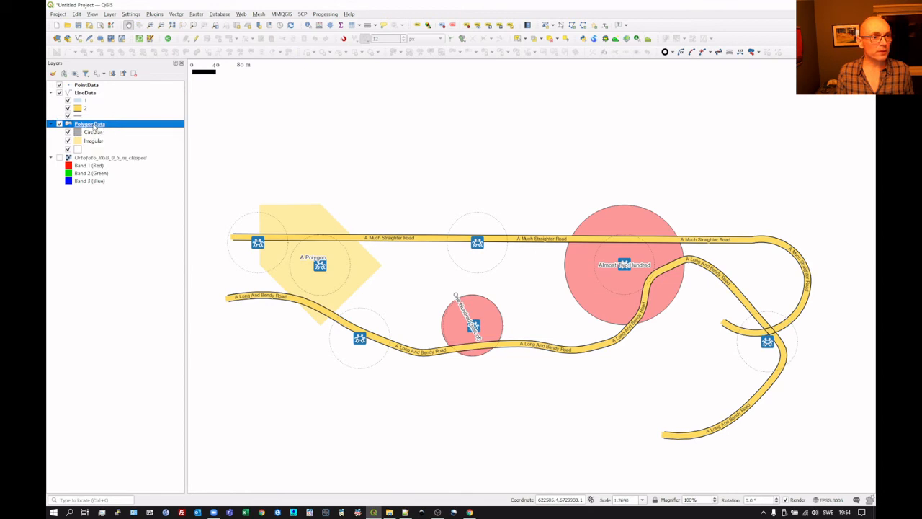
pyautogui.doubleClick(93, 125)
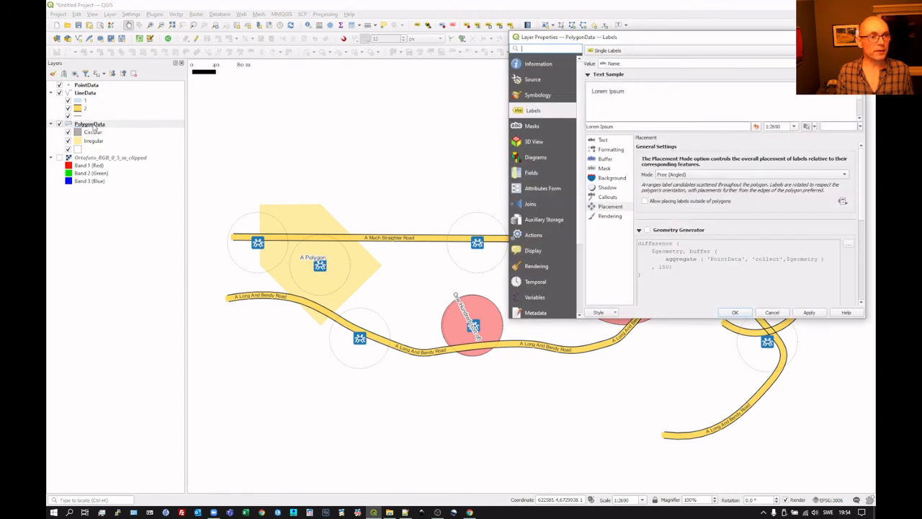
pyautogui.click(646, 230)
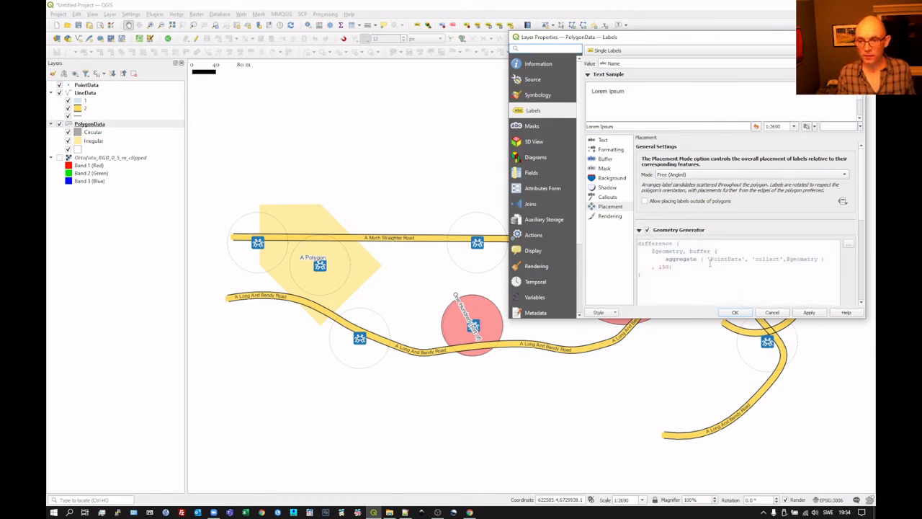
pyautogui.click(664, 266)
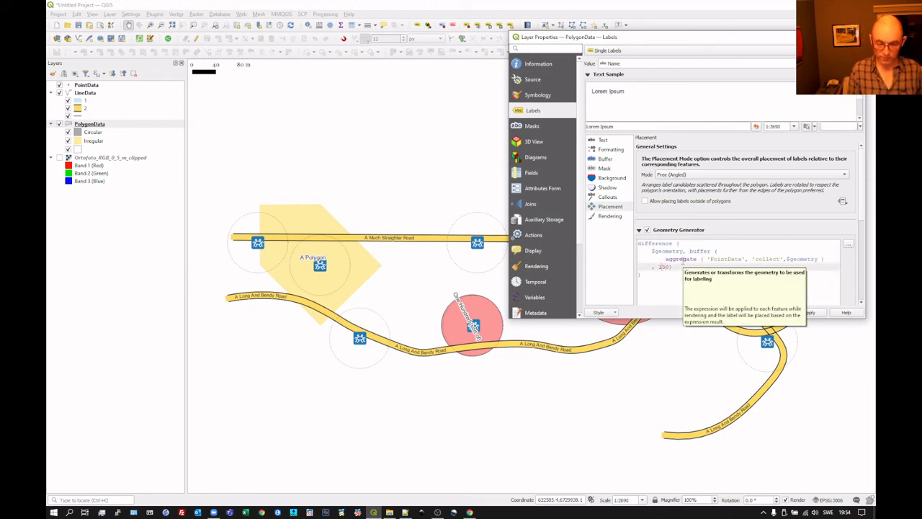
pyautogui.click(642, 295)
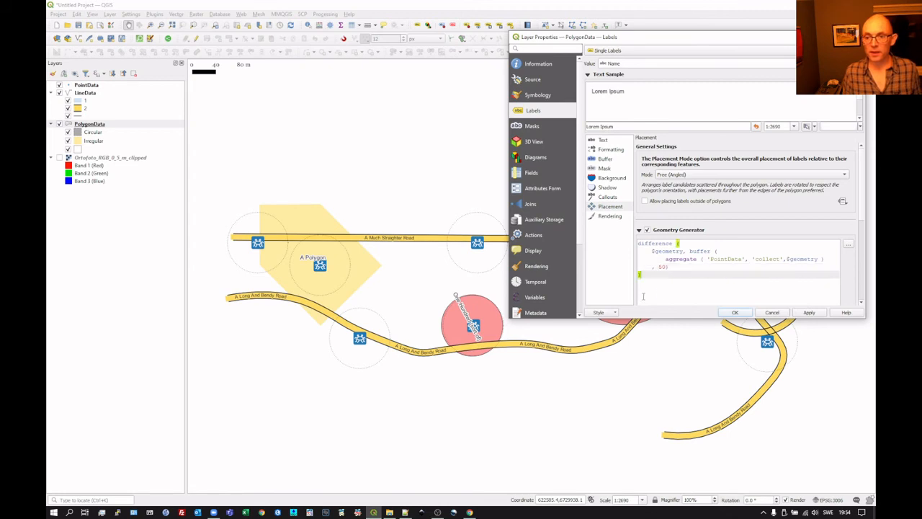
pyautogui.click(807, 312)
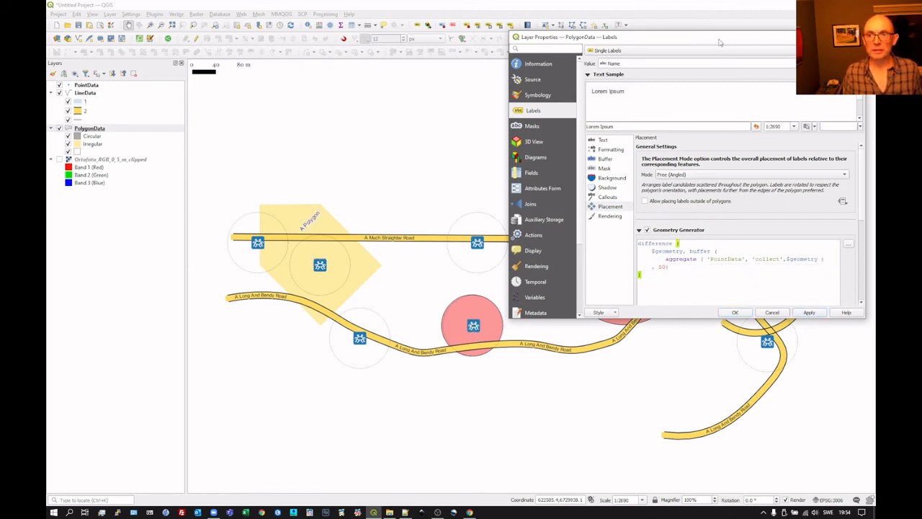
# Step: Check the PolygonData labels on the map, allow placing labels outside of polygons, and apply the setting
pyautogui.moveTo(720, 42); pyautogui.dragTo(375, 142)
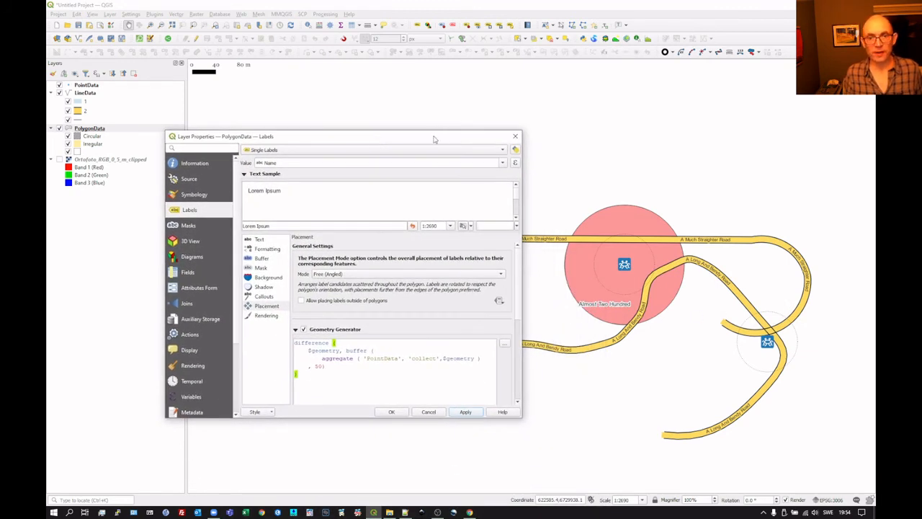
pyautogui.moveTo(436, 134); pyautogui.dragTo(783, 109)
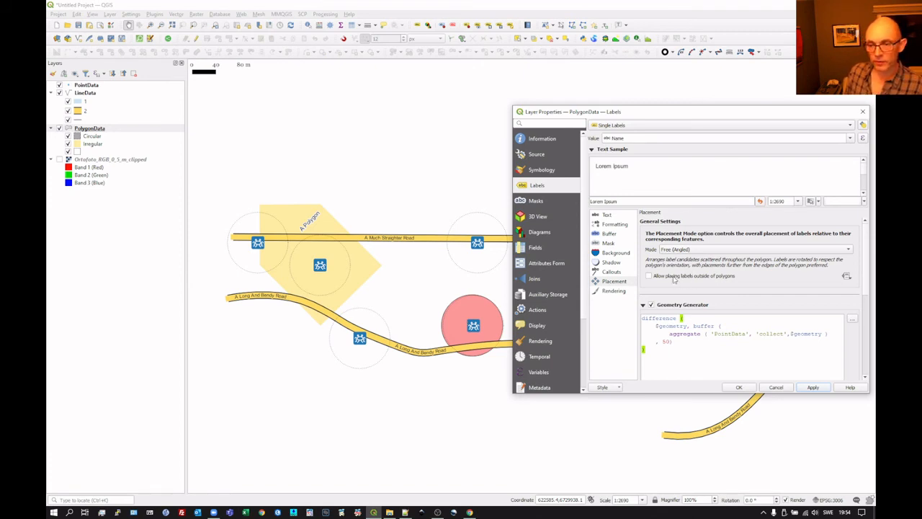
pyautogui.click(649, 276)
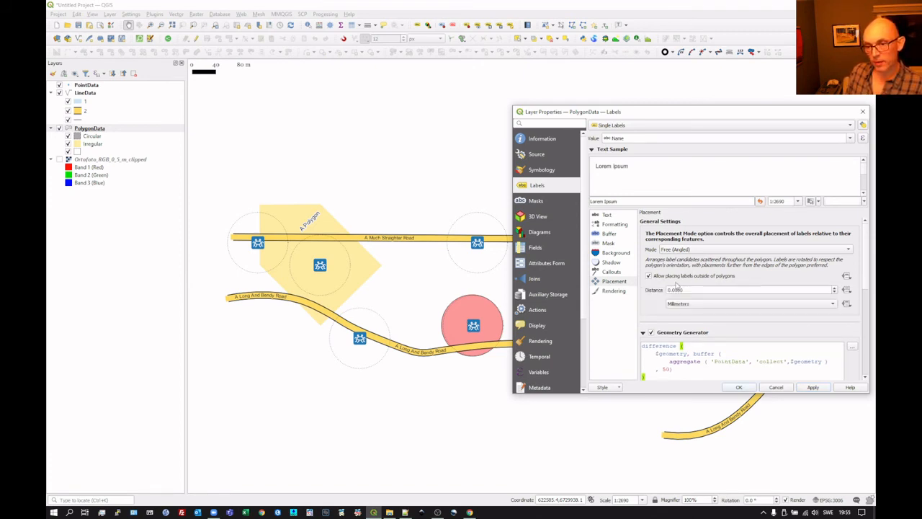
pyautogui.click(812, 387)
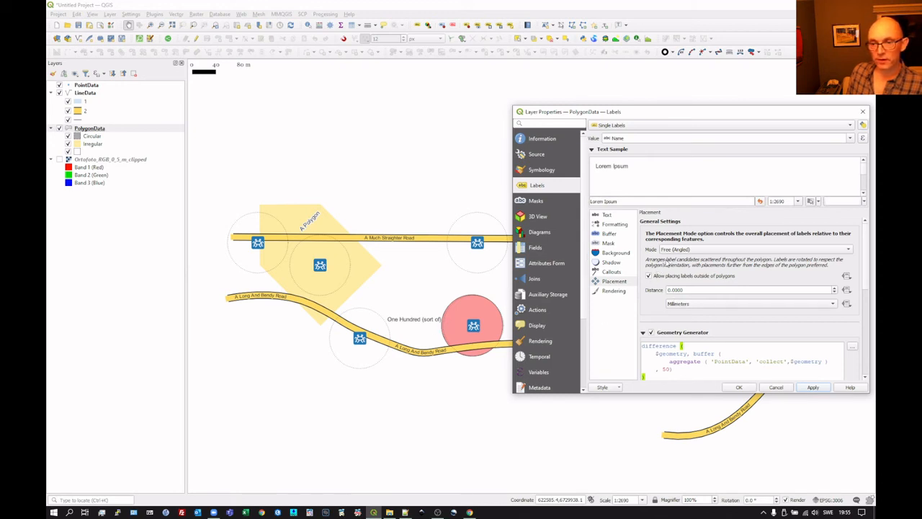
# Step: Try the Using Perimeter (Curved) placement mode with a distance of 1 mm on the PolygonData labels, and check them on the map
pyautogui.click(668, 250)
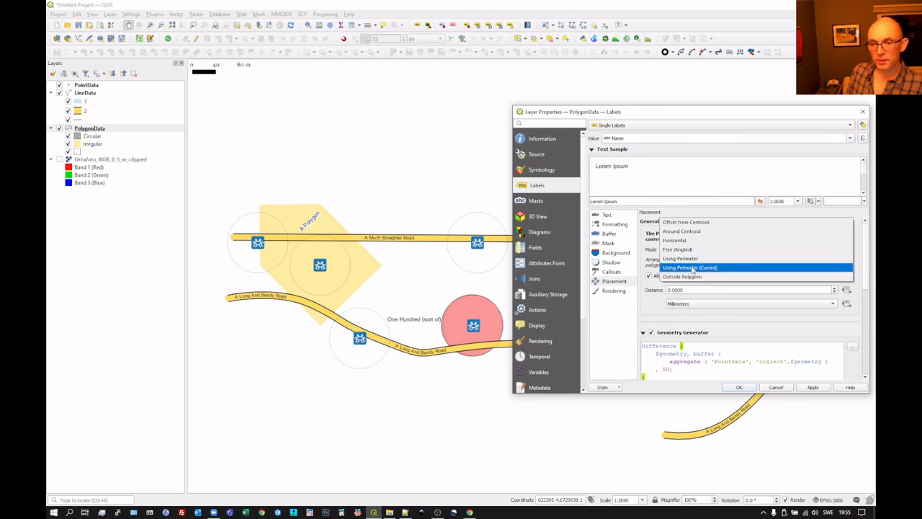
pyautogui.click(692, 268)
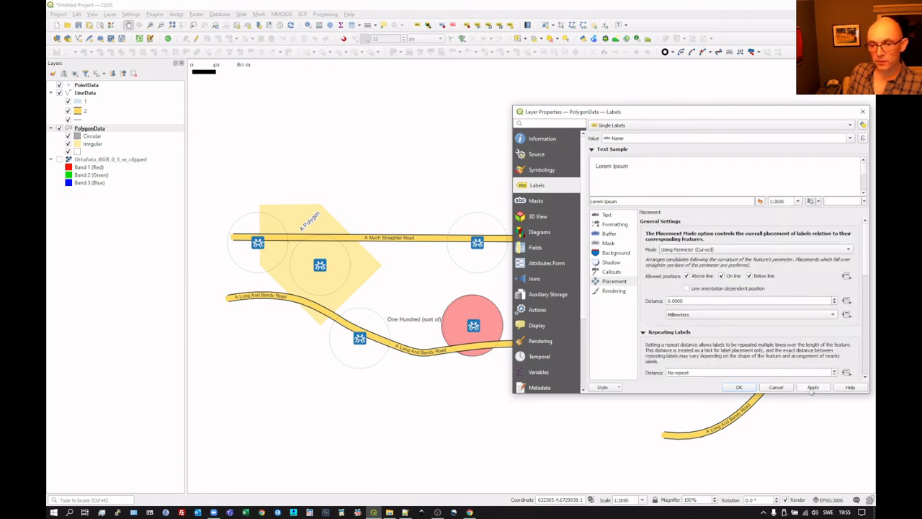
pyautogui.click(813, 388)
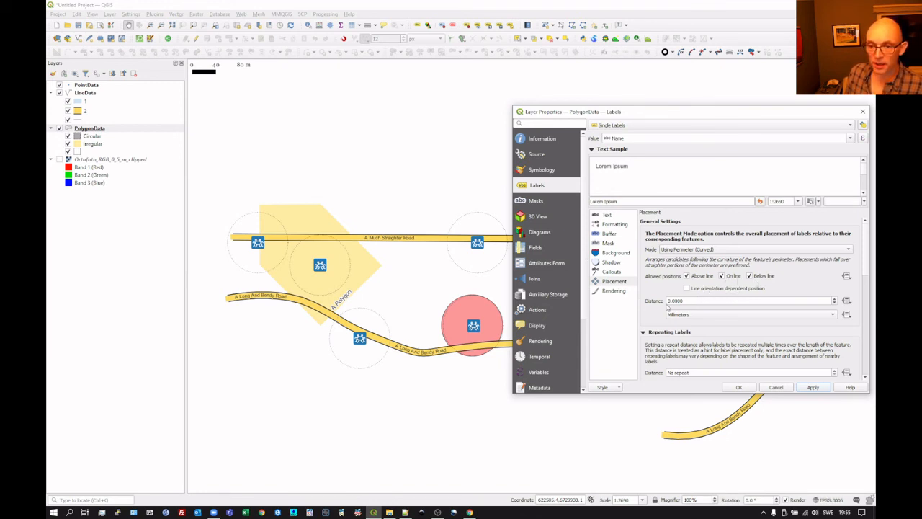
pyautogui.click(835, 299)
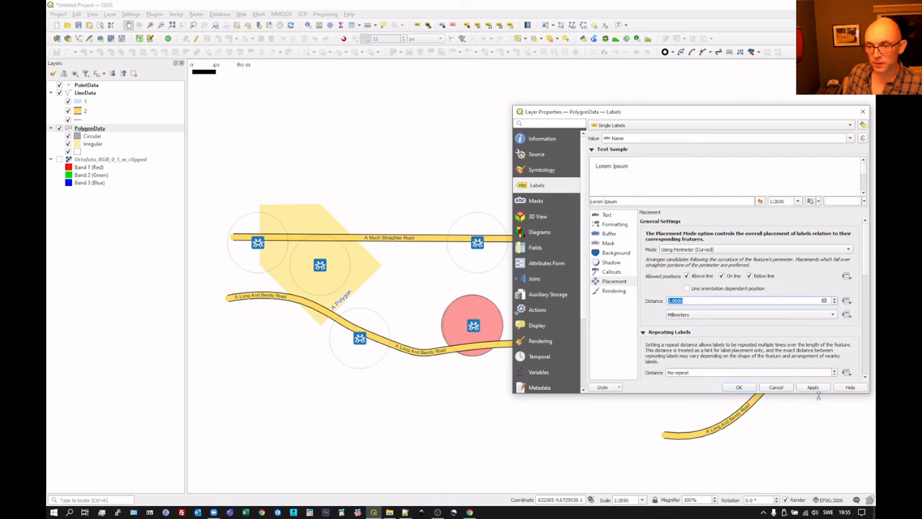
pyautogui.click(813, 387)
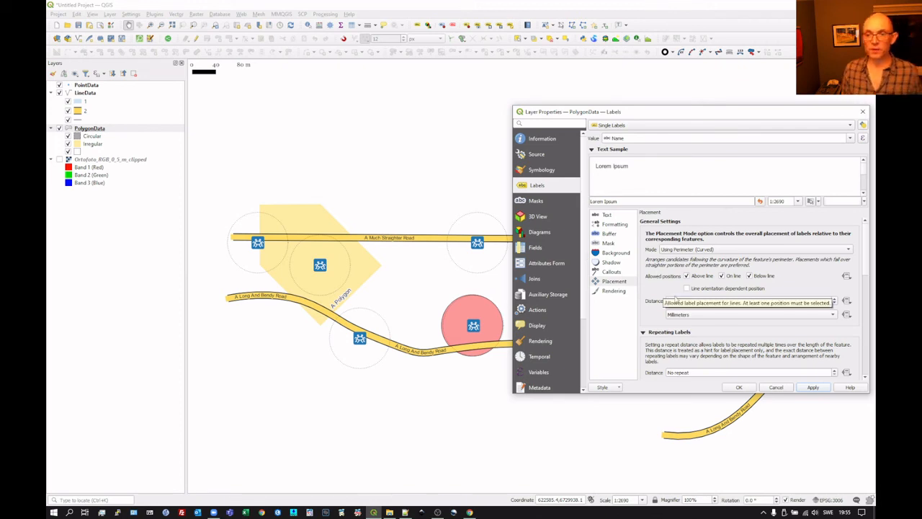
pyautogui.moveTo(662, 113); pyautogui.dragTo(339, 69)
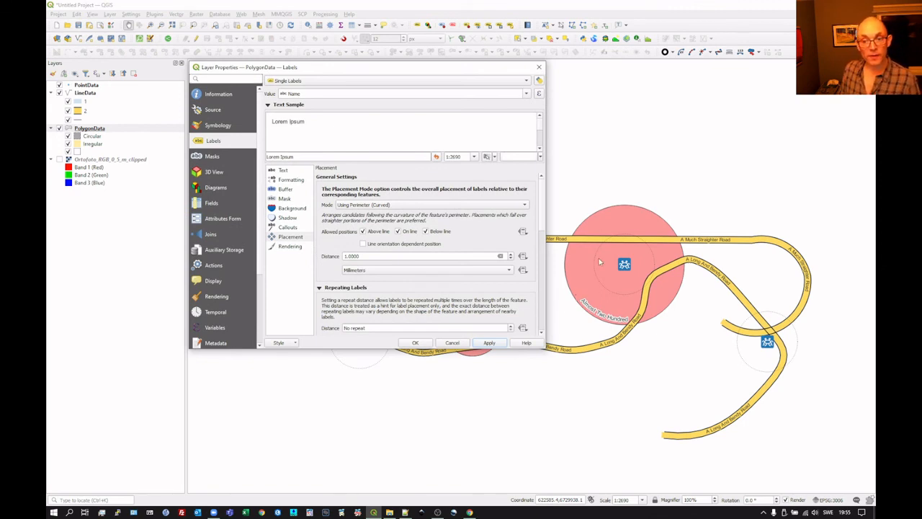
# Step: Set the PolygonData label placement mode to Free (Angled), apply it, and reset the label distance to 0 mm
pyautogui.click(363, 205)
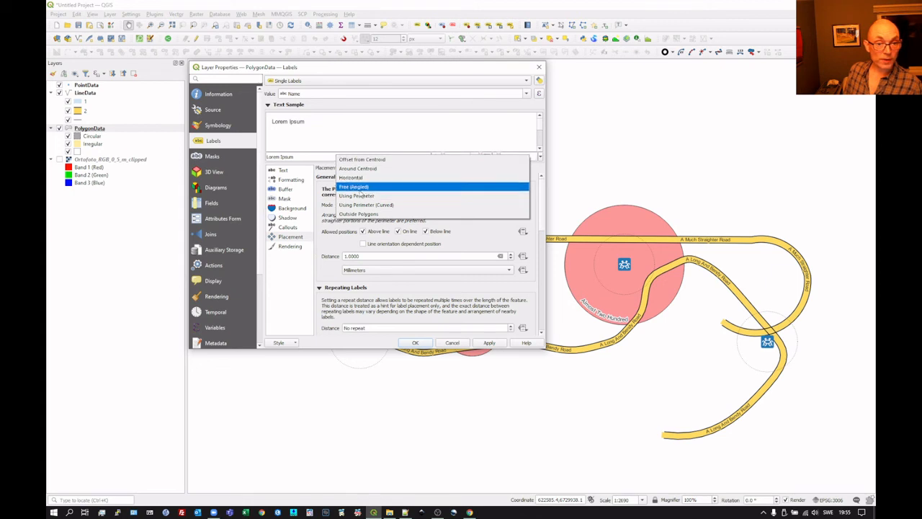
pyautogui.click(361, 190)
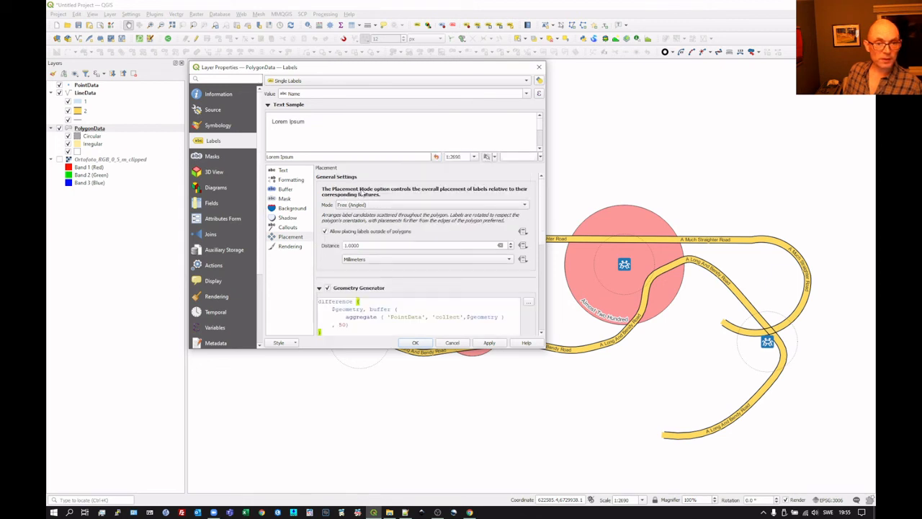
pyautogui.click(489, 343)
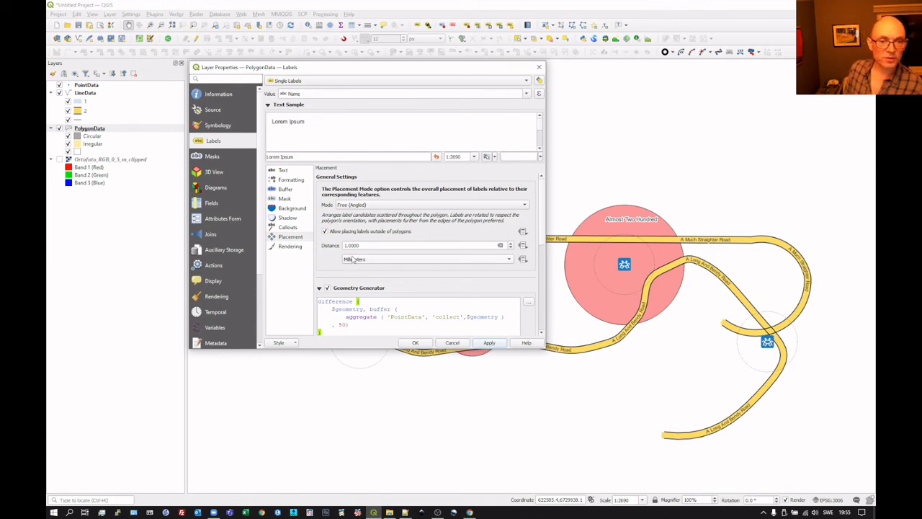
pyautogui.click(510, 247)
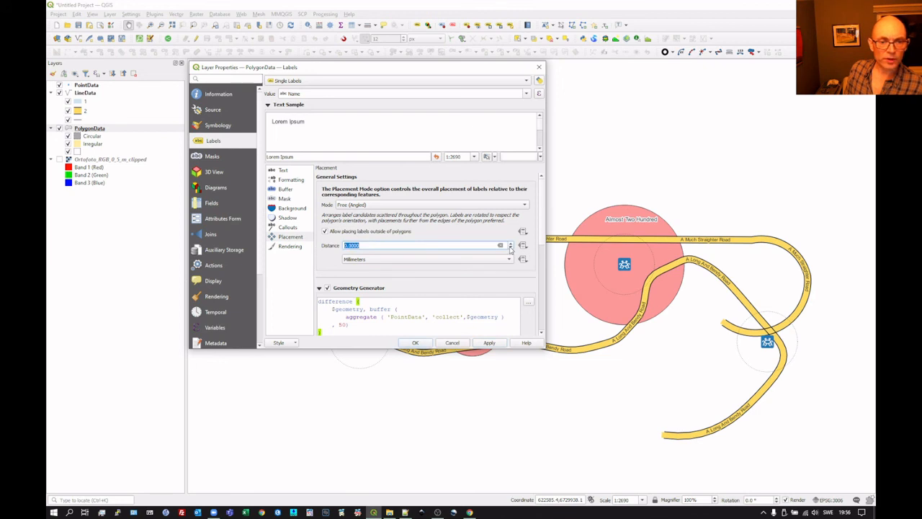
# Step: Set the PointData buffer distance in the PolygonData label geometry generator to 30, apply it, and accept the layer properties
pyautogui.scroll(-5, 537, 235)
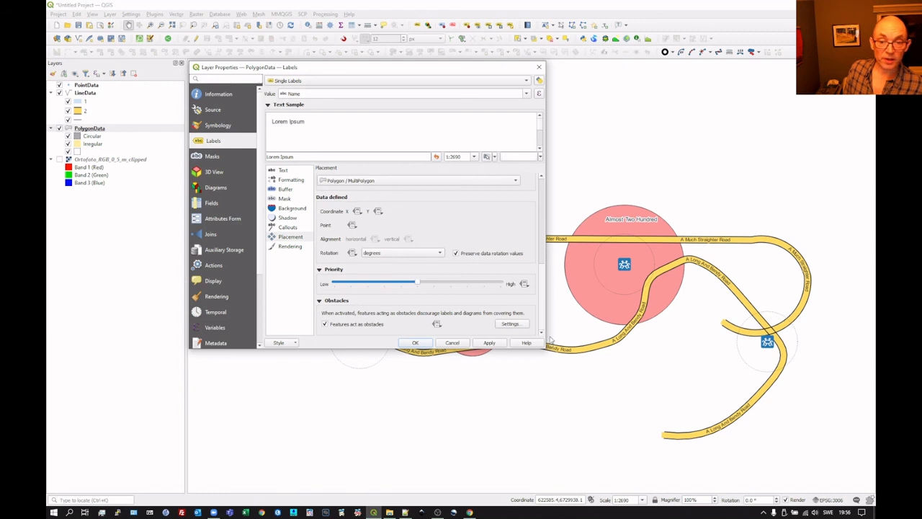
pyautogui.moveTo(464, 73); pyautogui.dragTo(600, 370)
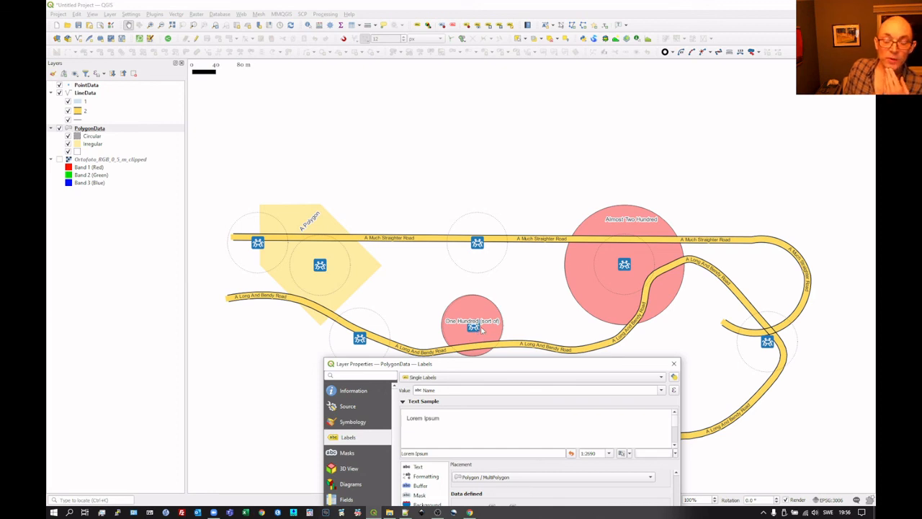
pyautogui.moveTo(497, 367); pyautogui.dragTo(329, 12)
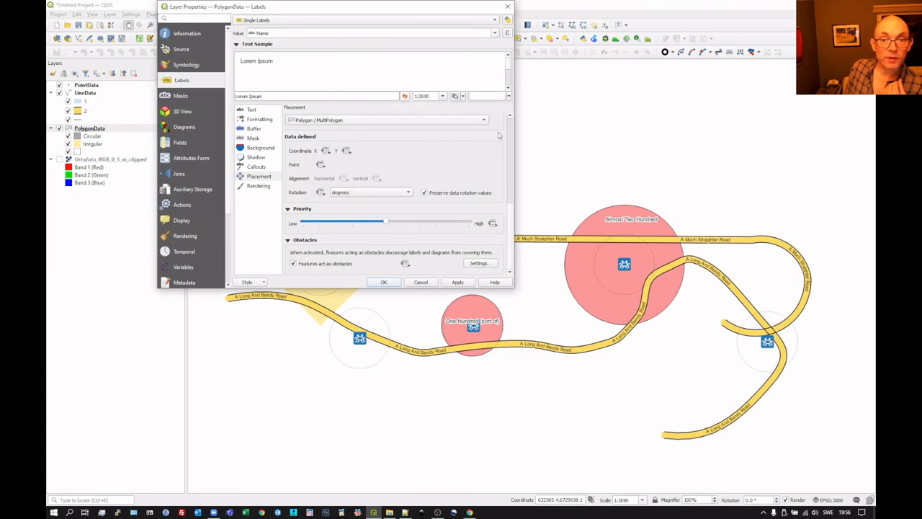
pyautogui.scroll(5, 398, 172)
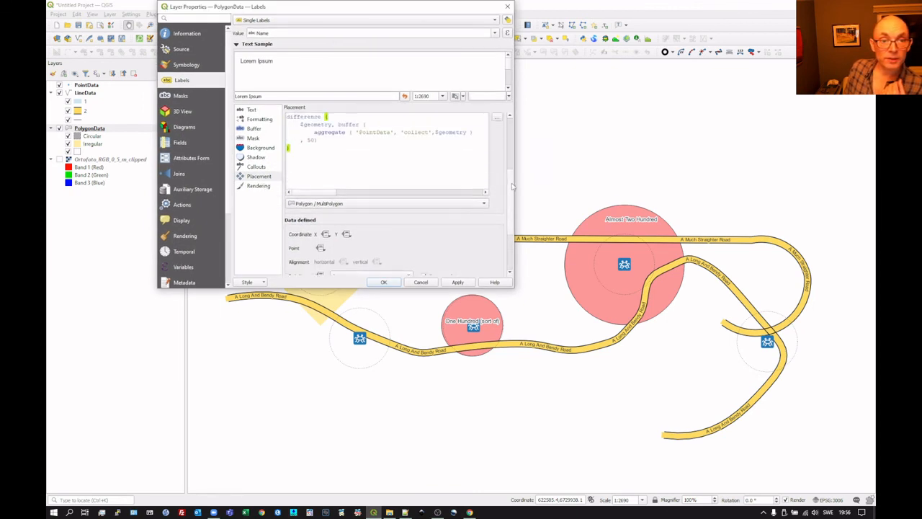
pyautogui.click(311, 164)
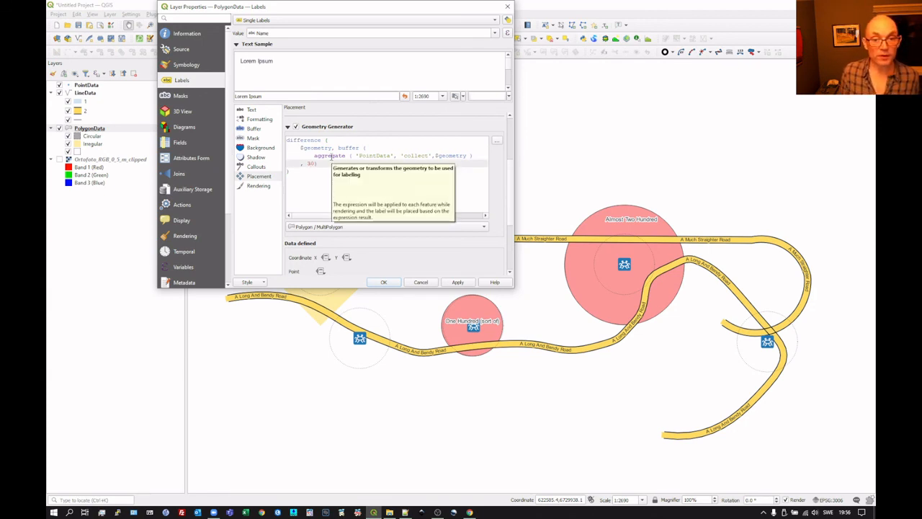
pyautogui.click(459, 282)
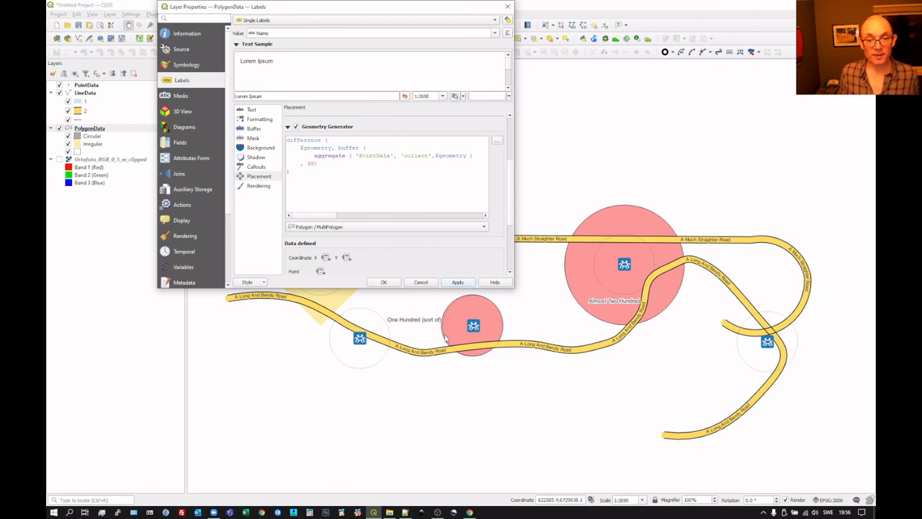
pyautogui.click(386, 283)
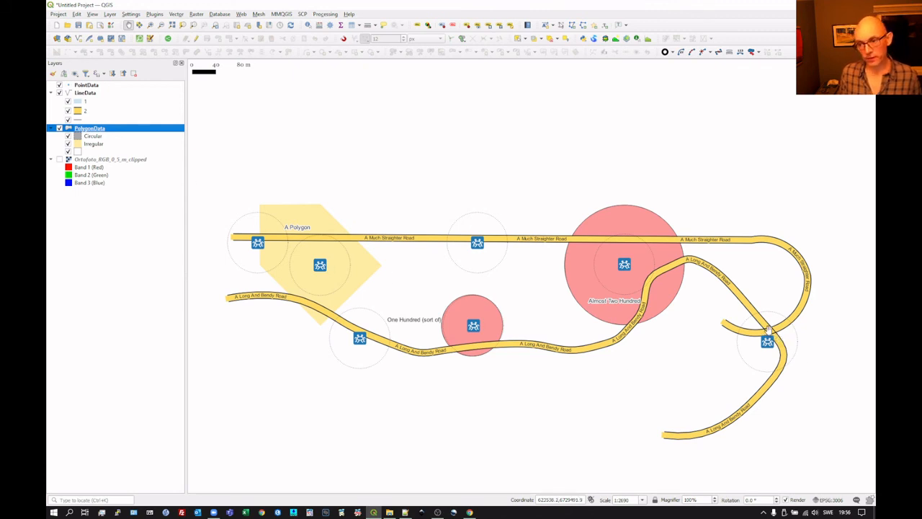
pyautogui.click(89, 113)
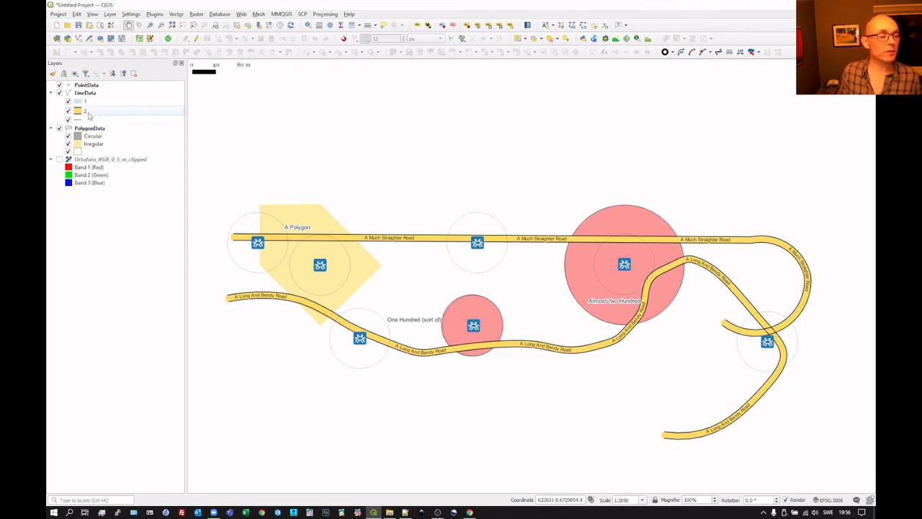
pyautogui.doubleClick(87, 112)
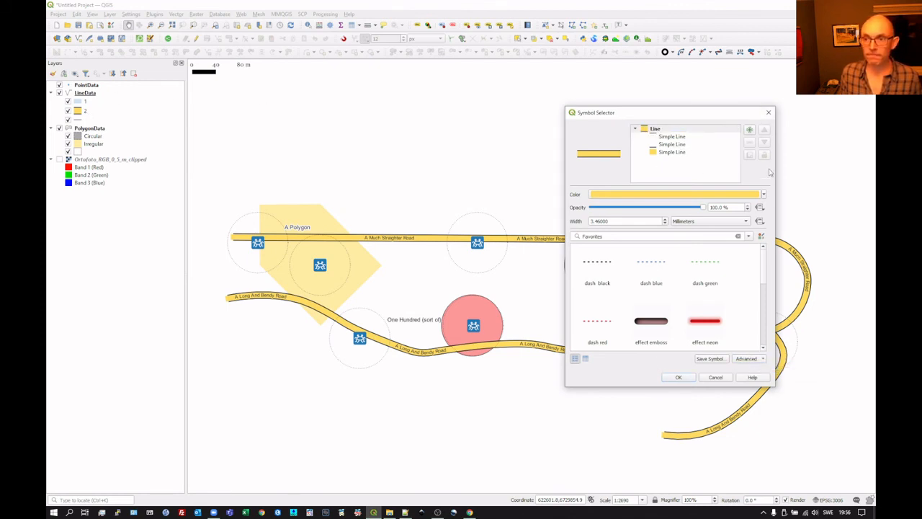
pyautogui.click(769, 112)
# Step: In the LineData symbol levels, set the Layer 0 rendering pass of category 2 to 1, and accept the symbology
pyautogui.click(100, 94)
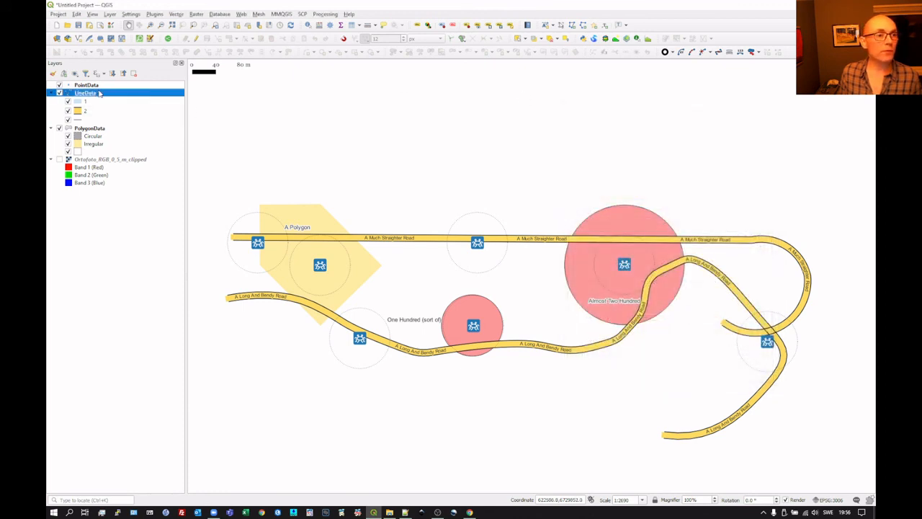
pyautogui.doubleClick(100, 93)
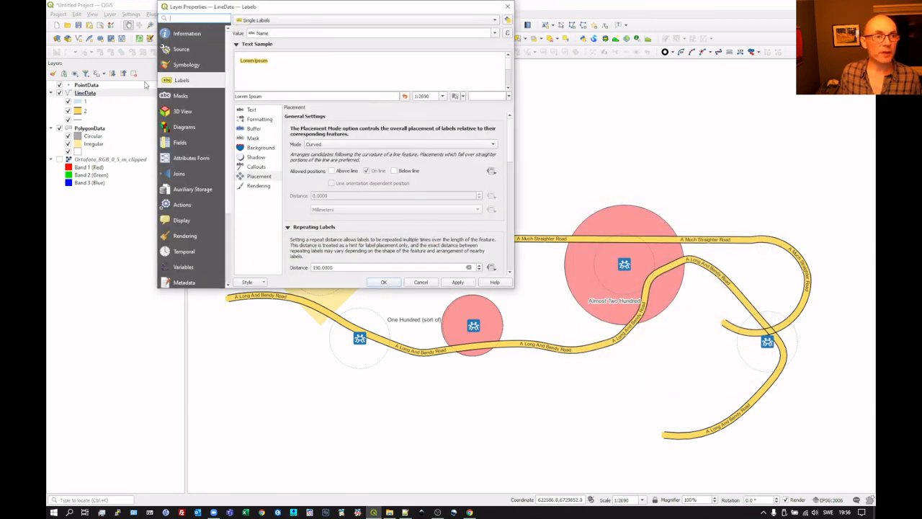
pyautogui.click(186, 66)
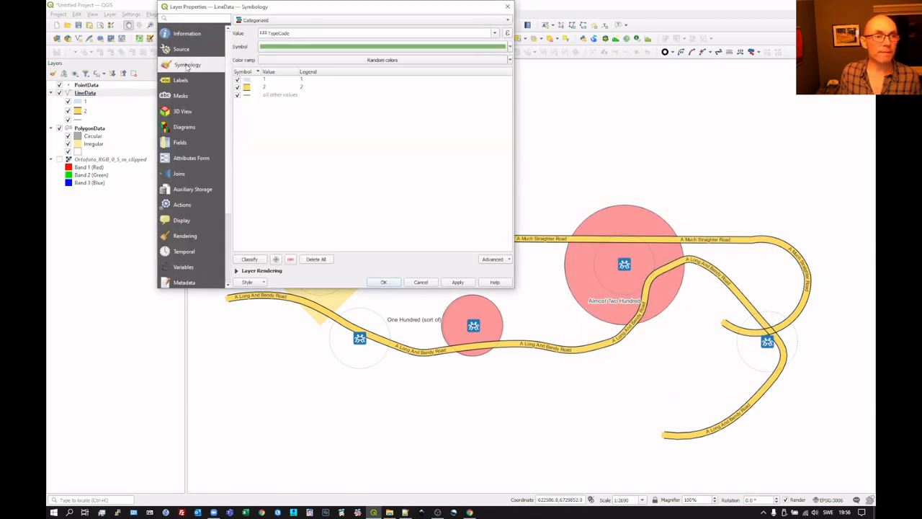
pyautogui.click(252, 88)
pyautogui.click(492, 259)
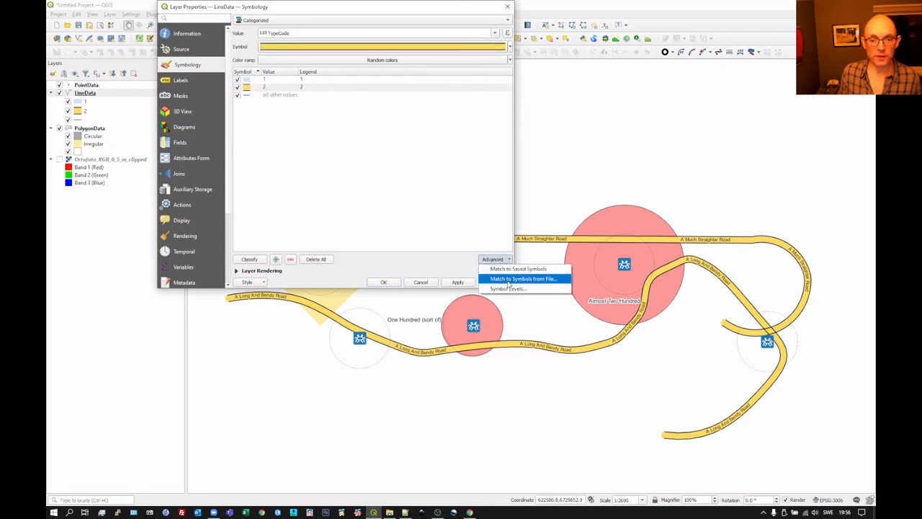
pyautogui.click(509, 288)
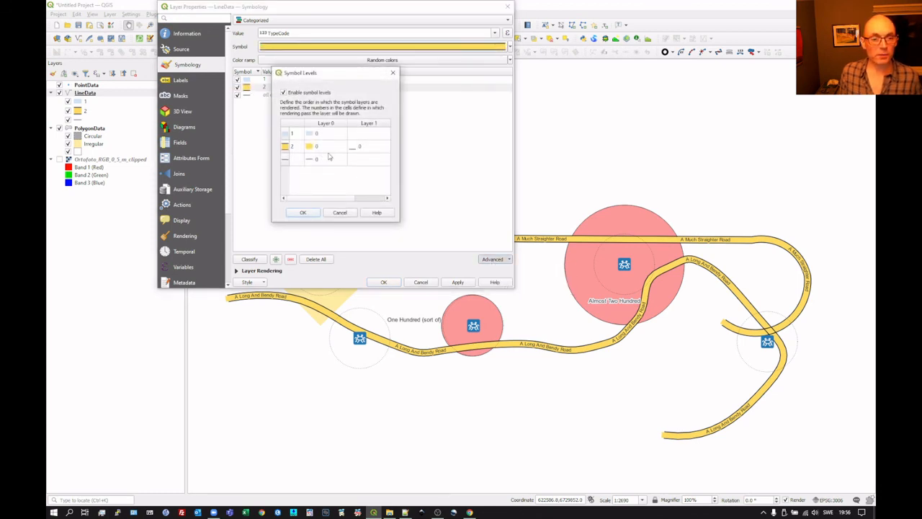
pyautogui.click(327, 149)
pyautogui.click(342, 148)
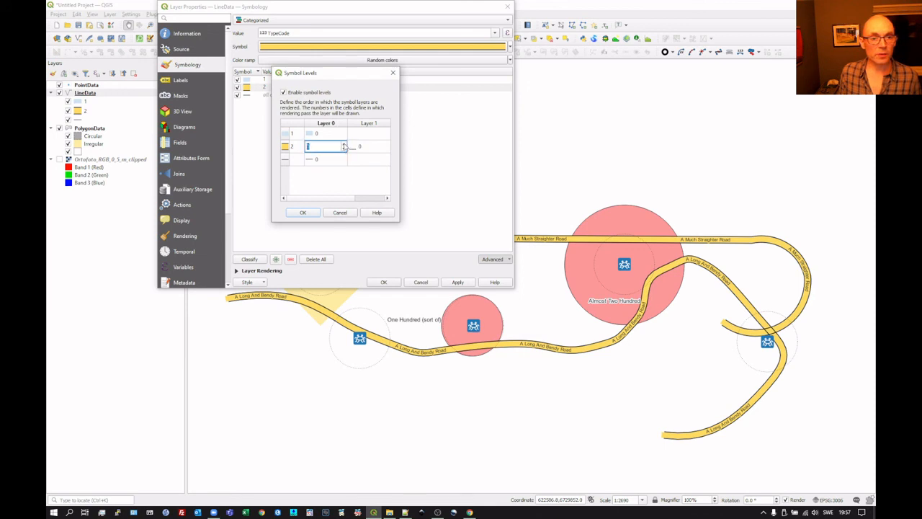
pyautogui.click(303, 213)
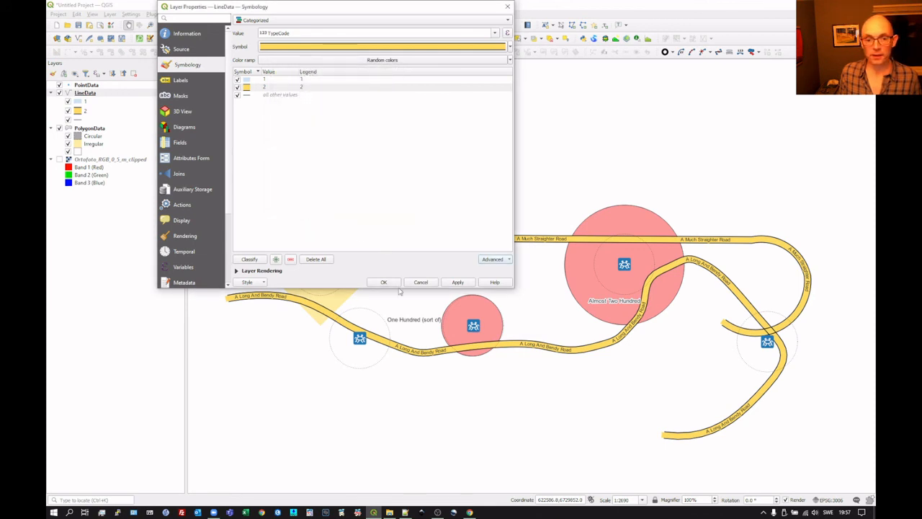
pyautogui.click(457, 283)
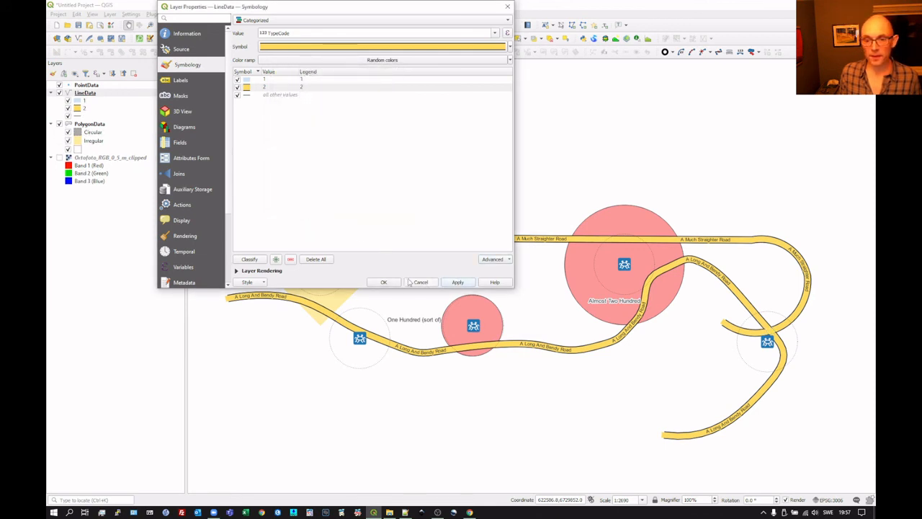
pyautogui.click(383, 281)
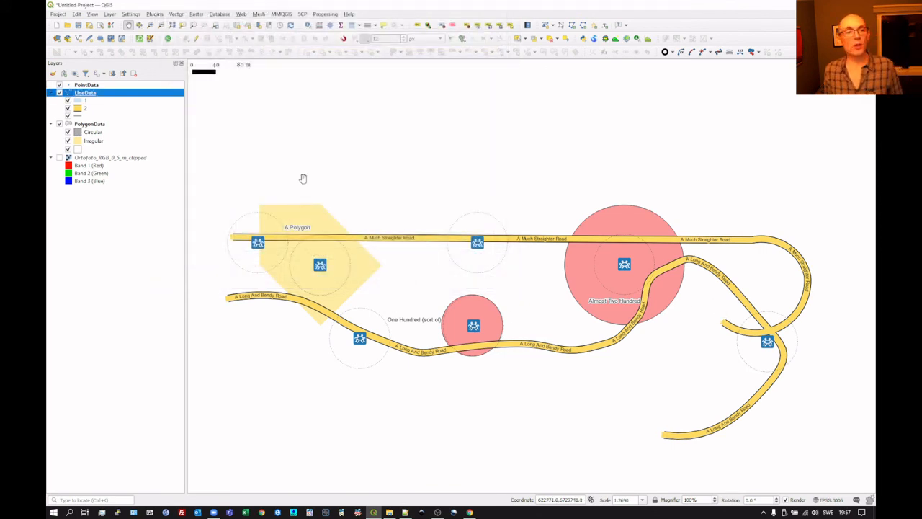